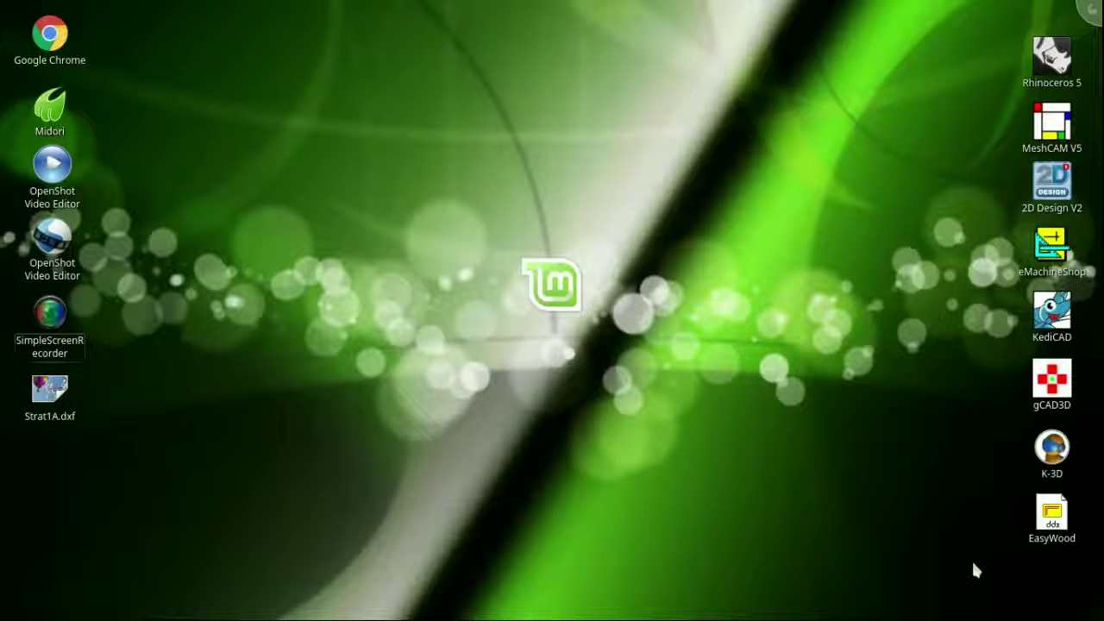
- Launch Rhinoceros 5 and open Strat1A.dxf from the desktop, importing it with model and layout units in inches
left_click(1047, 51)
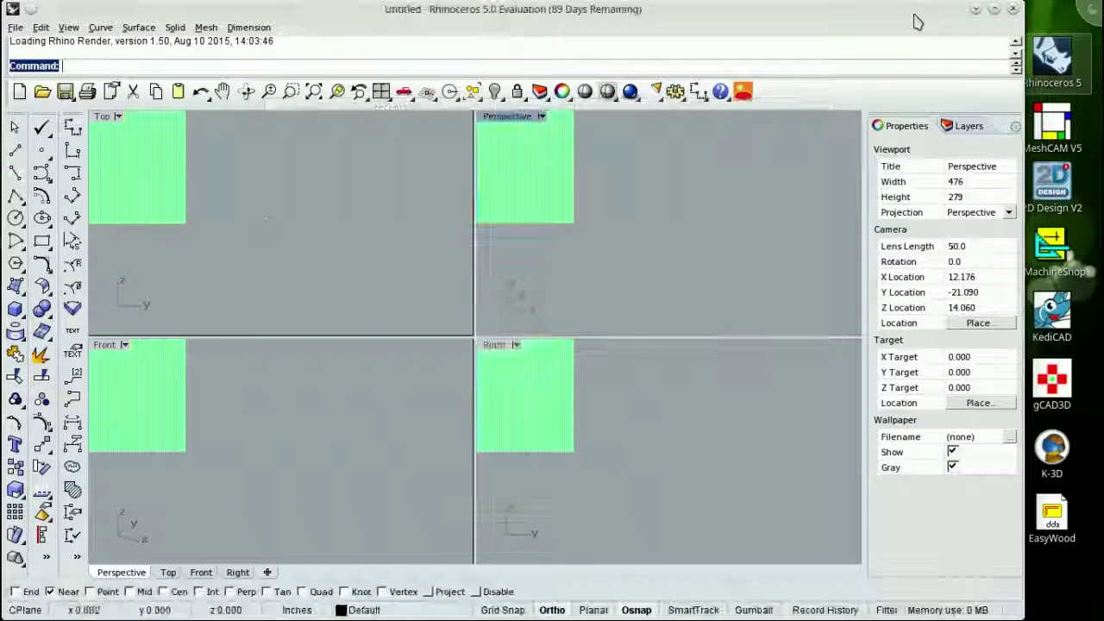
left_click(15, 27)
left_click(30, 55)
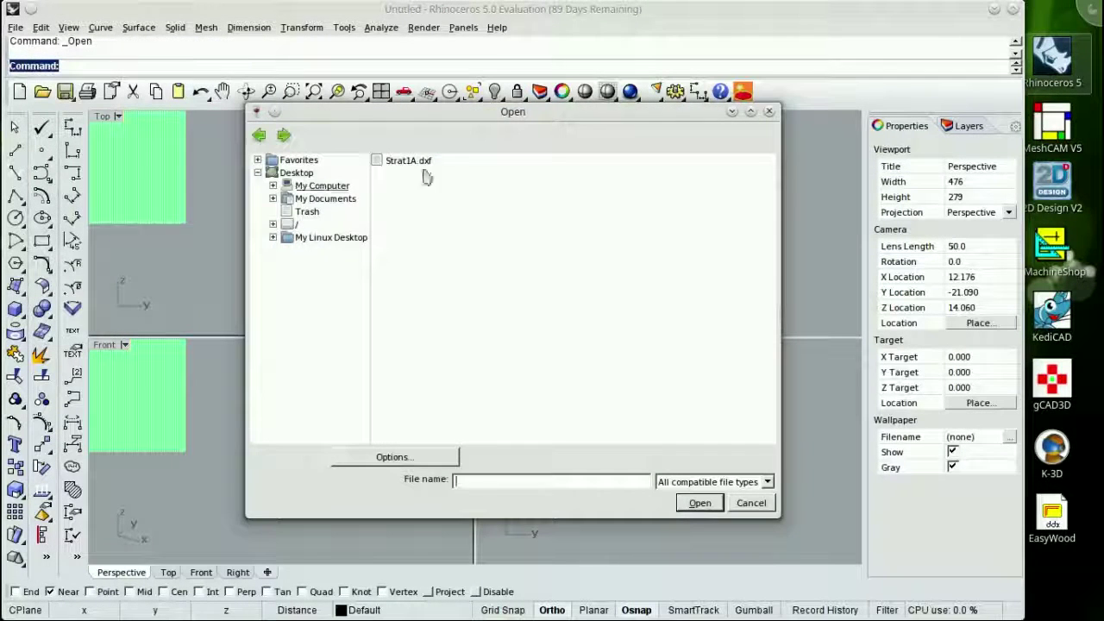
left_click(694, 499)
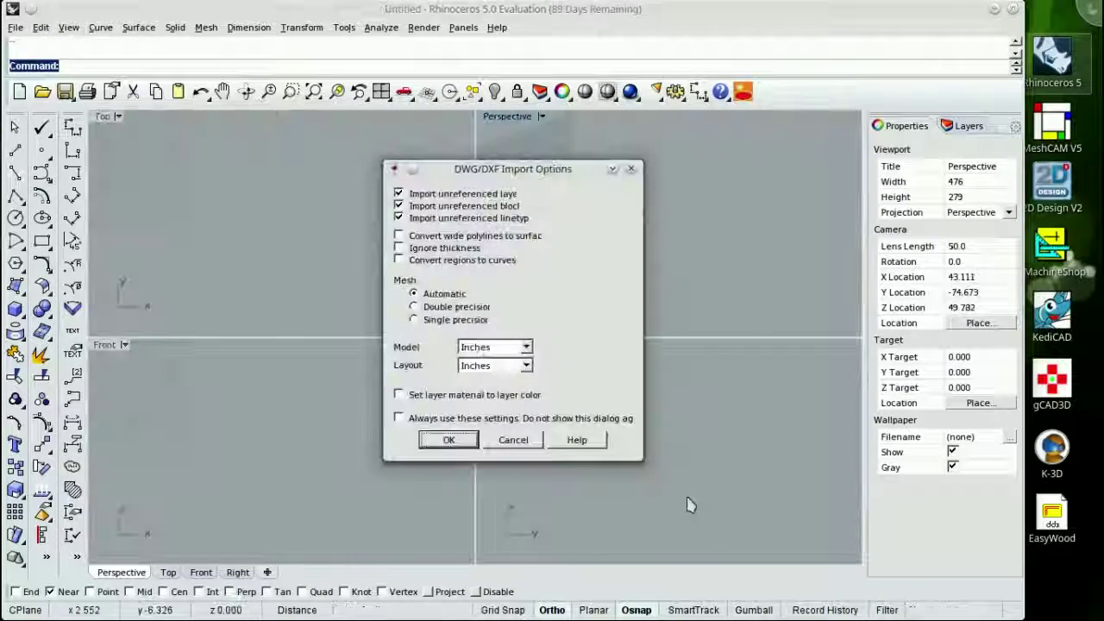
left_click(433, 443)
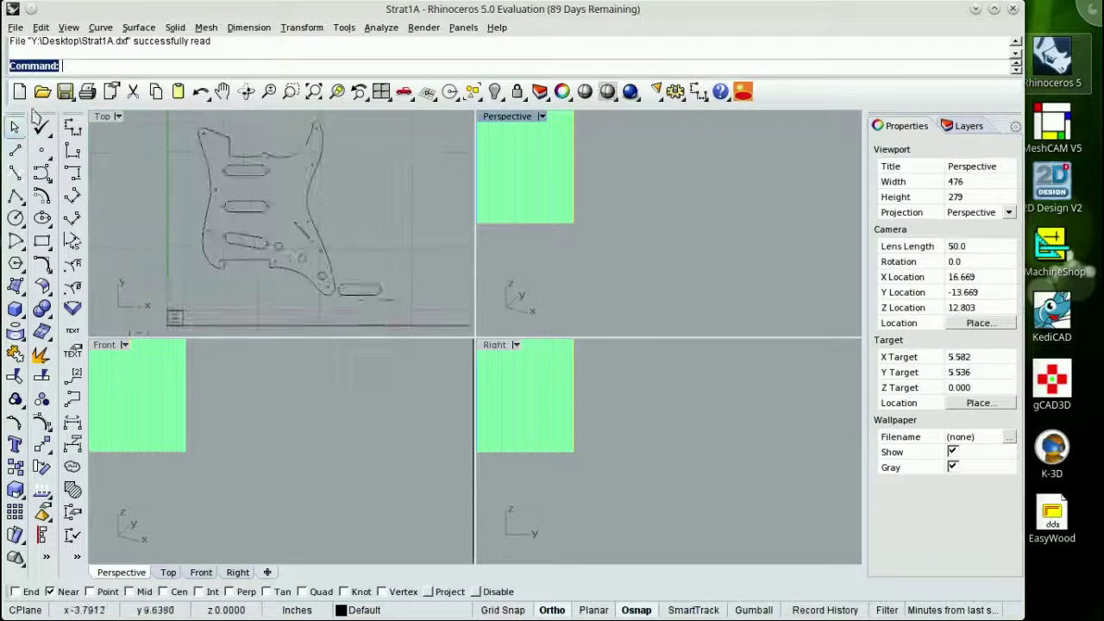
- Maximise the Top viewport and delete the "Top" text label below the pickguard
double_click(103, 118)
scroll(288, 217, "up", 2)
scroll(289, 219, "down", 1)
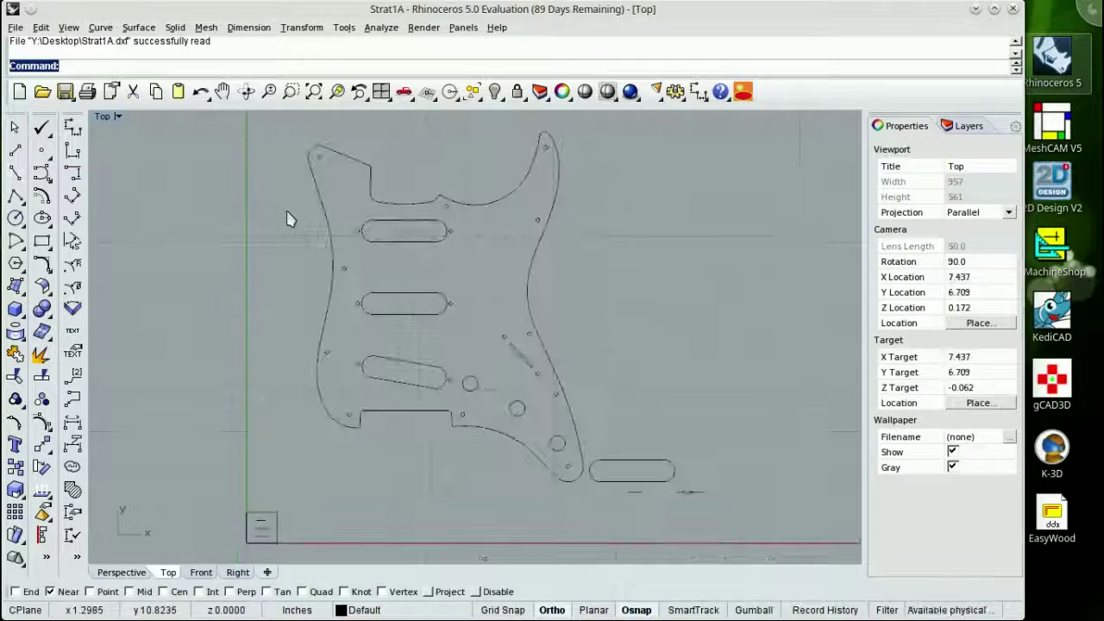
scroll(423, 509, "up", 3)
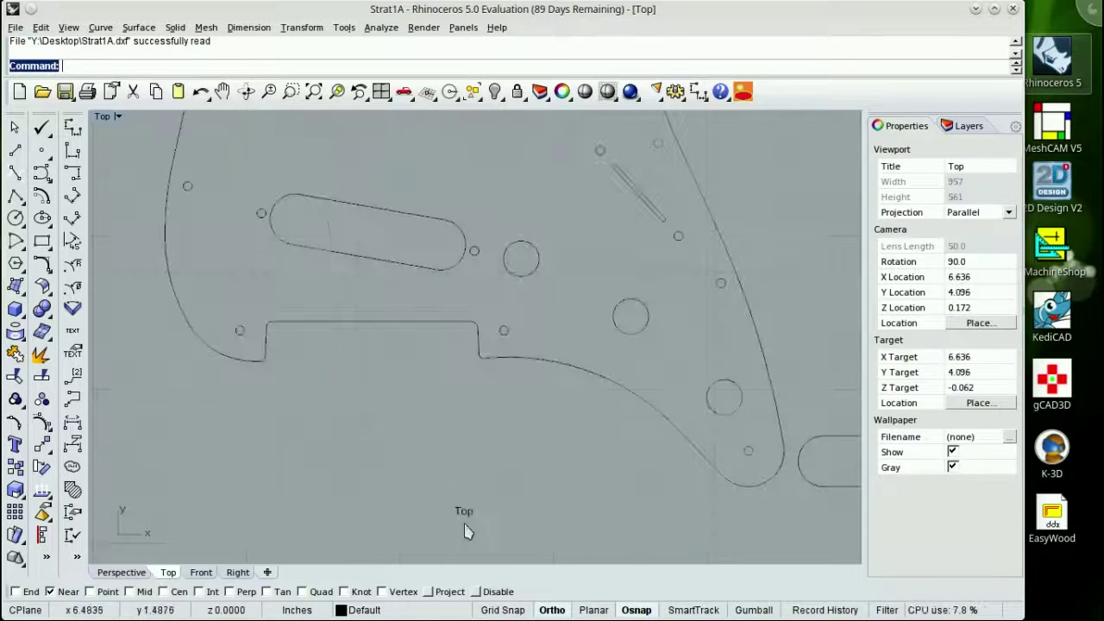
left_click(462, 509)
key("Delete")
- Delete the loose slot outline beside the pickguard together with the Bottom, Left, Right, Front and Back labels beneath it
scroll(561, 504, "down", 2)
scroll(562, 505, "up", 3)
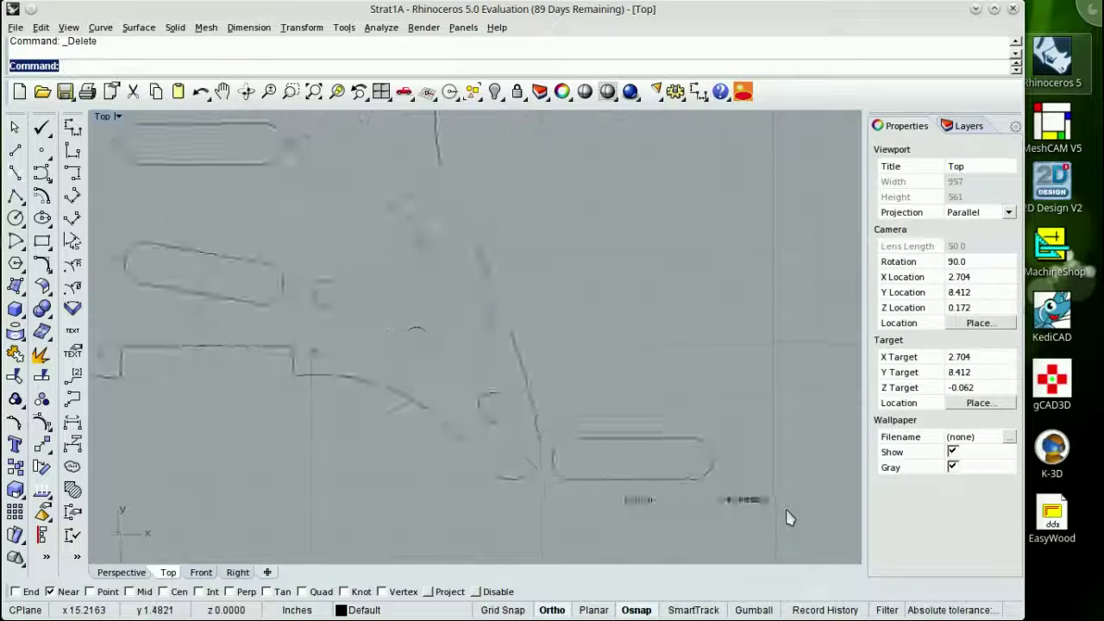
left_click(670, 478)
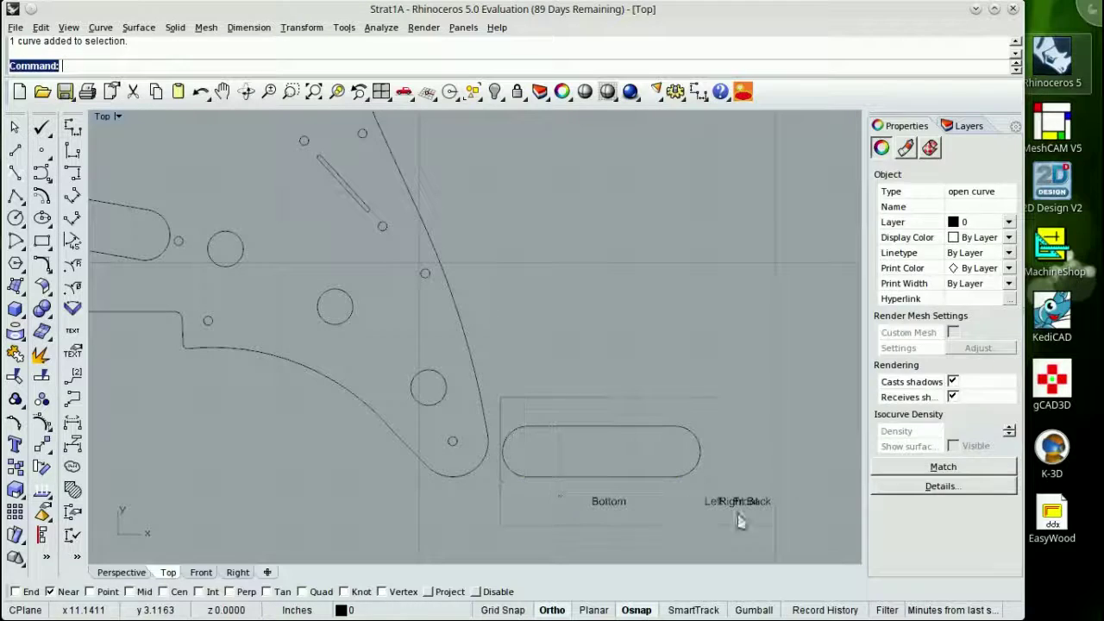
left_click_drag(737, 515, 802, 528)
key("Delete")
scroll(609, 492, "down", 10)
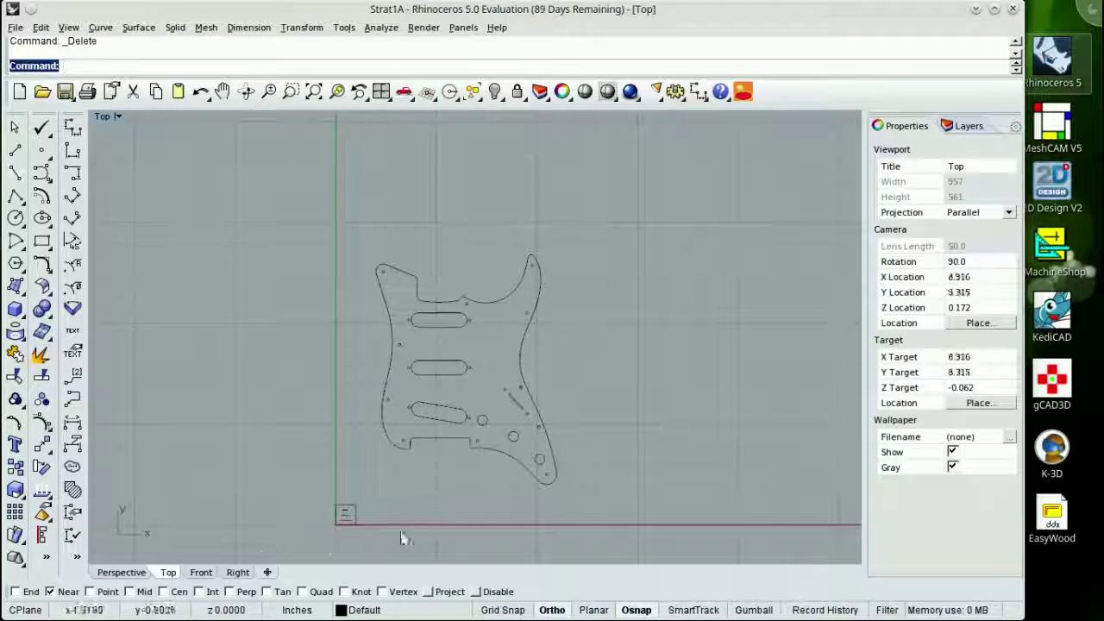
- Measure the length of the upper edge of the 1"x1" scaling reference square
scroll(403, 539, "up", 4)
scroll(361, 561, "up", 3)
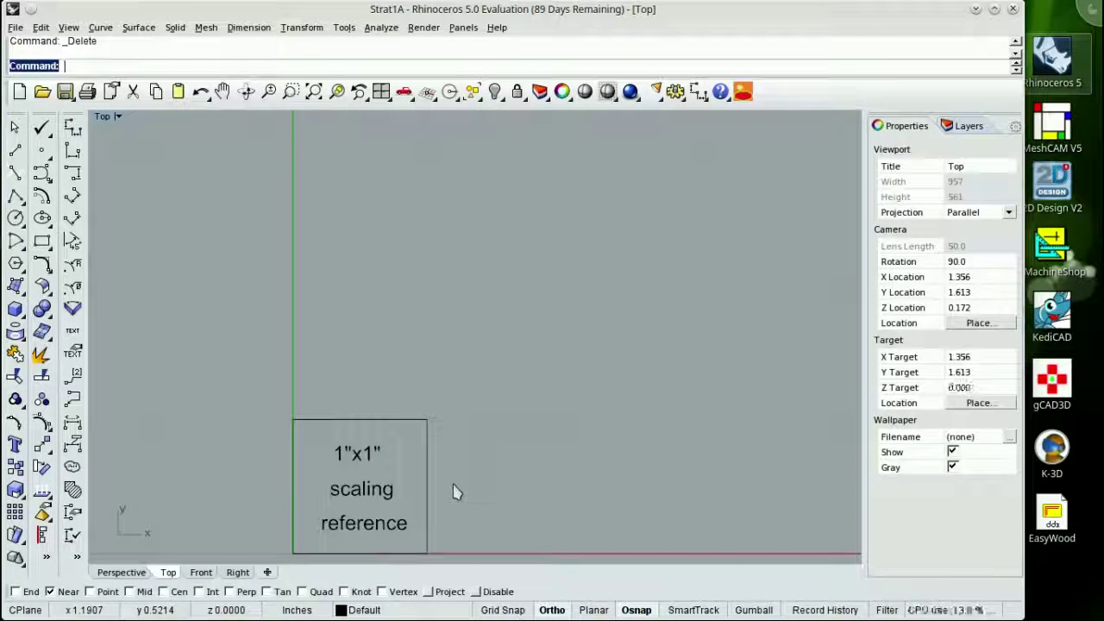
left_click(384, 421)
type("Length")
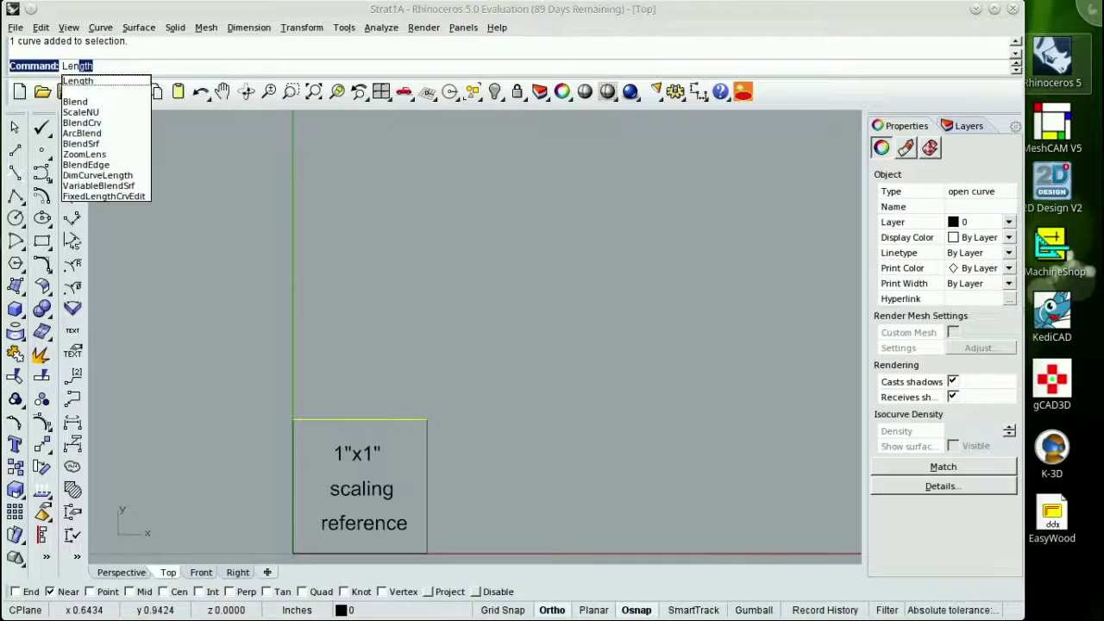
key("Return")
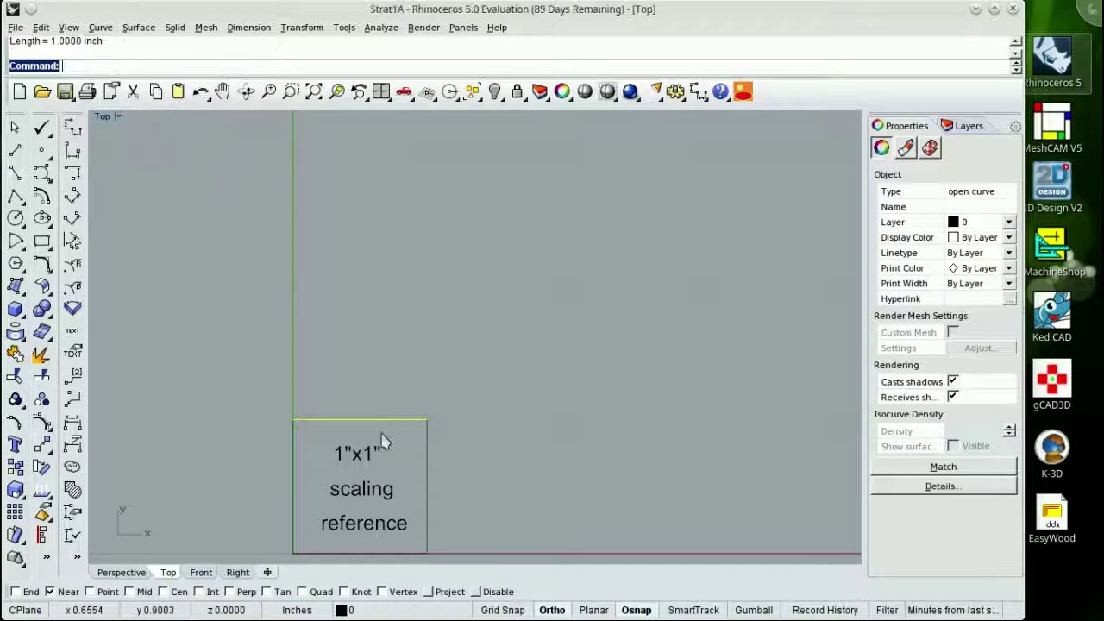
left_click(530, 397)
scroll(529, 398, "down", 12)
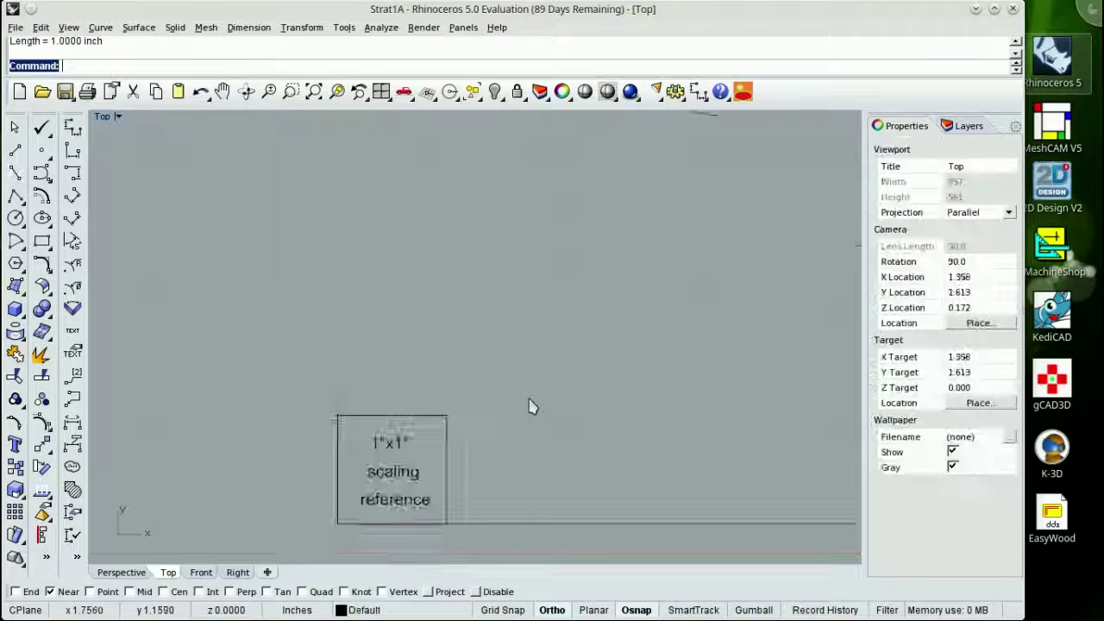
- In the maximised Right viewport, select all the curves and align their tops to a point on the Y axis line
left_click(312, 95)
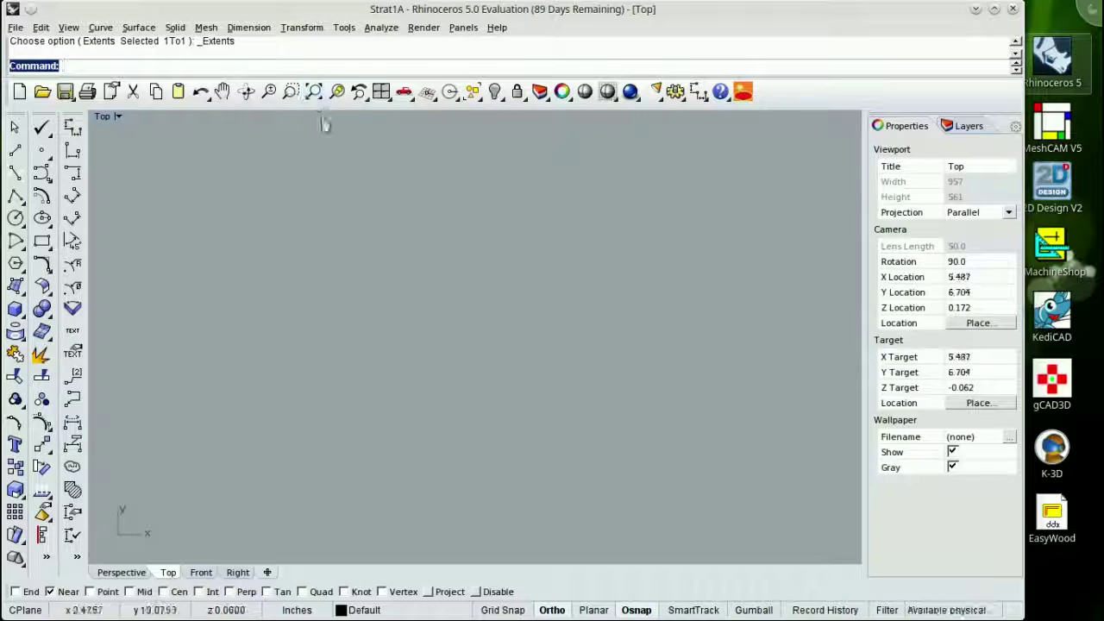
left_click(217, 93)
left_click_drag(606, 292, 588, 331)
double_click(105, 118)
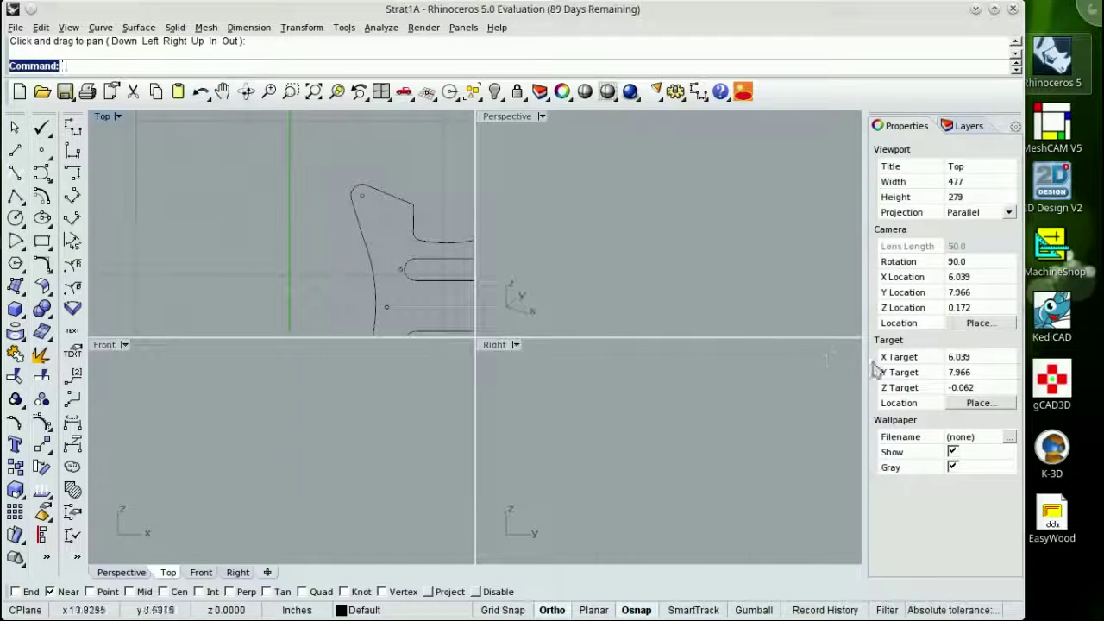
double_click(494, 344)
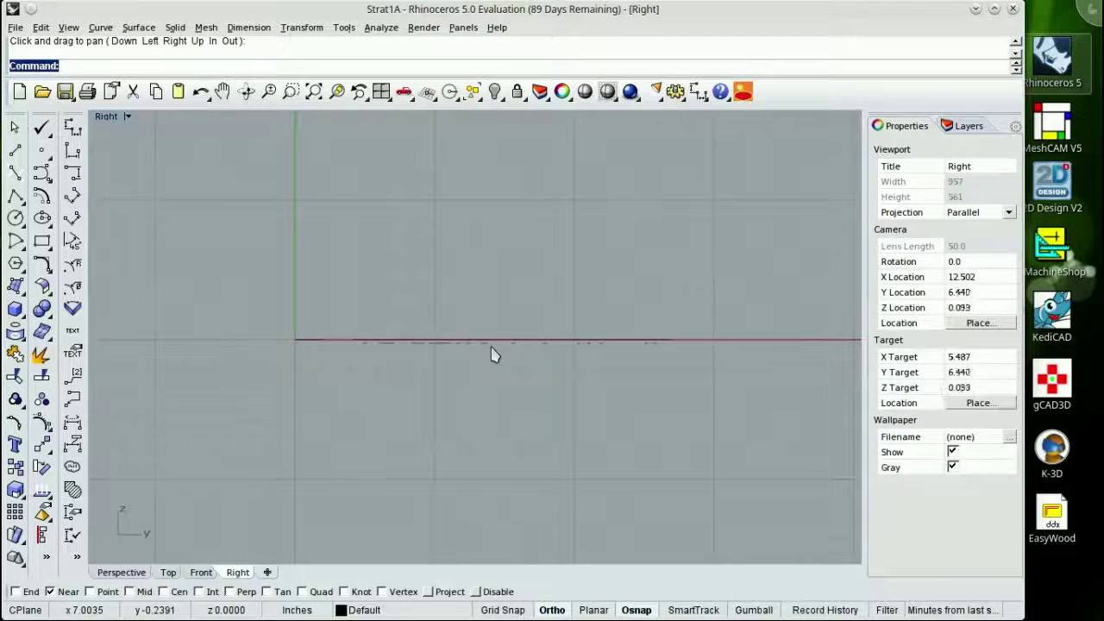
left_click_drag(192, 284, 803, 423)
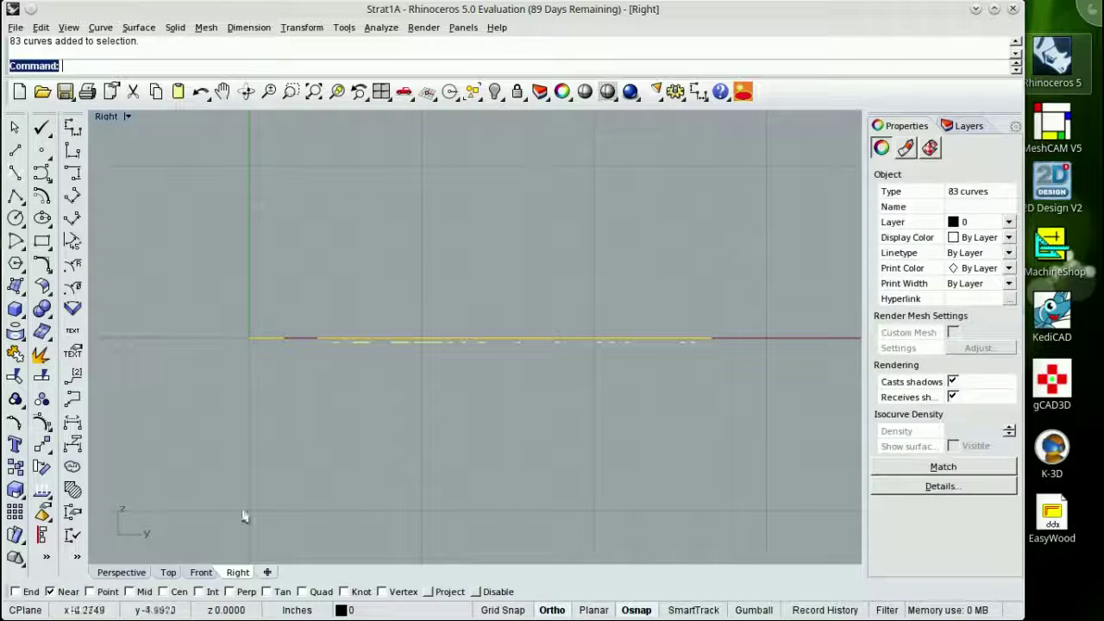
left_click(77, 561)
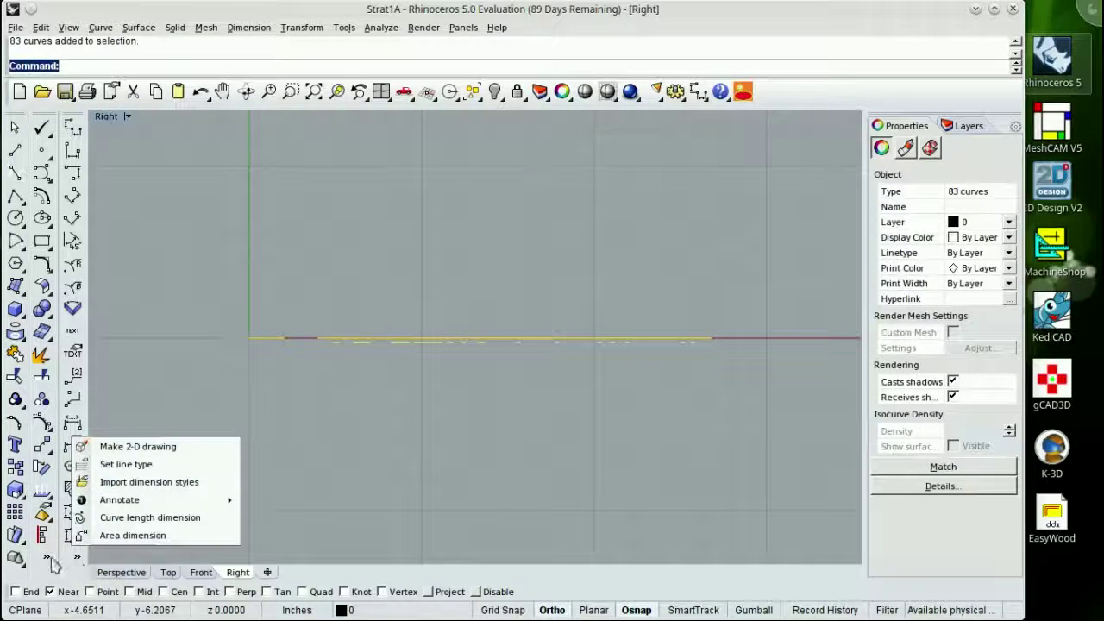
left_click(48, 558)
mouse_move(79, 596)
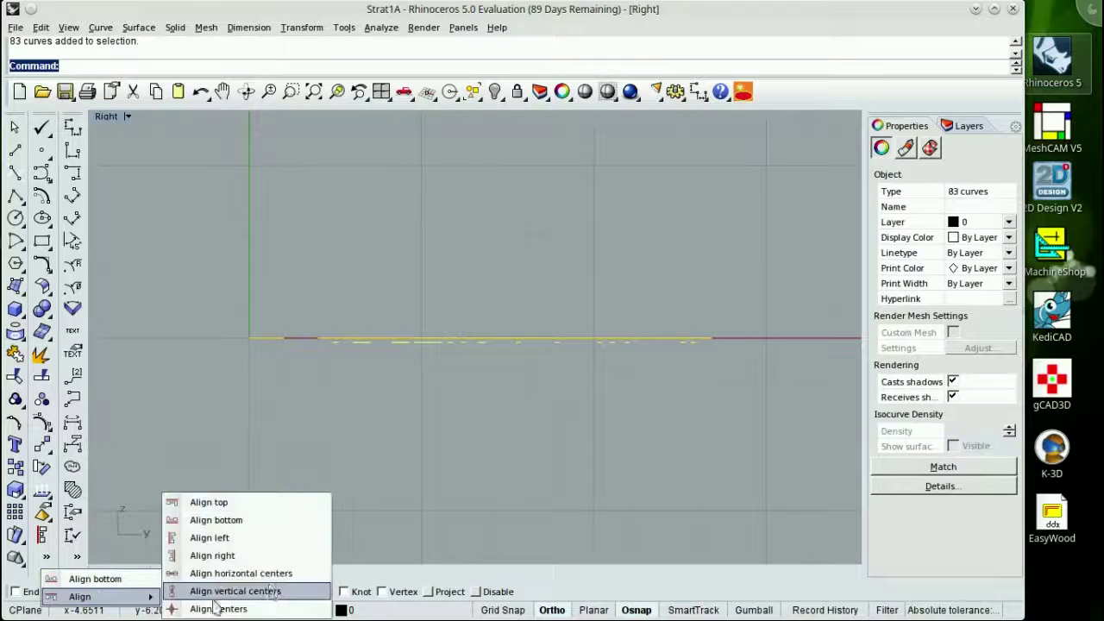
left_click(241, 502)
left_click(509, 338)
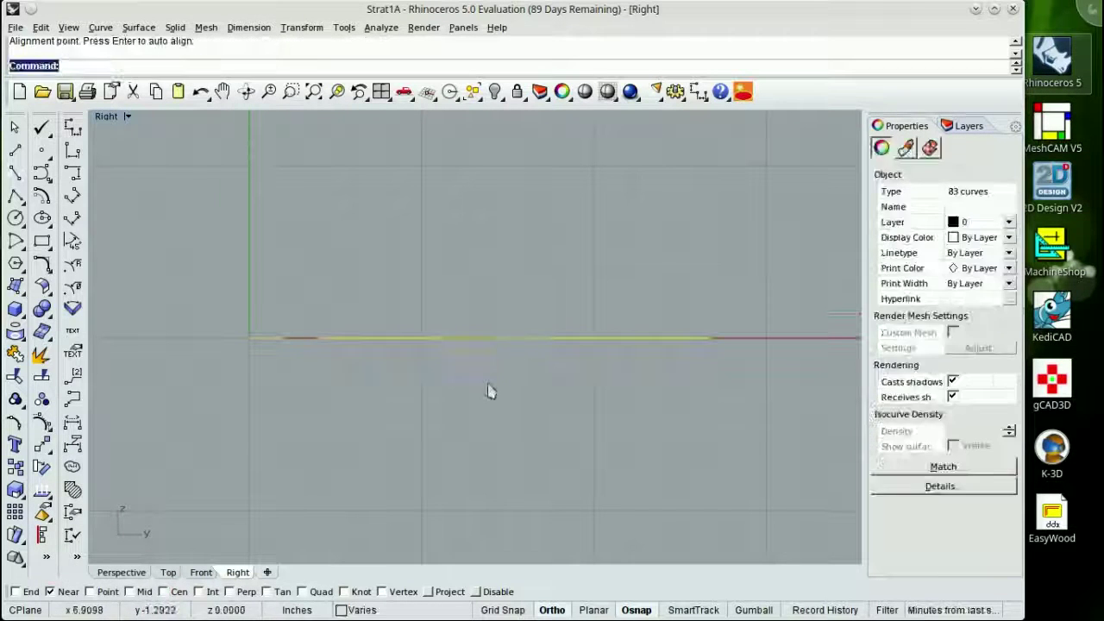
left_click(206, 343)
- In the maximised Top viewport, delete the curve segments between the pickguard's upper-left rounded tip and its left side curve
double_click(105, 118)
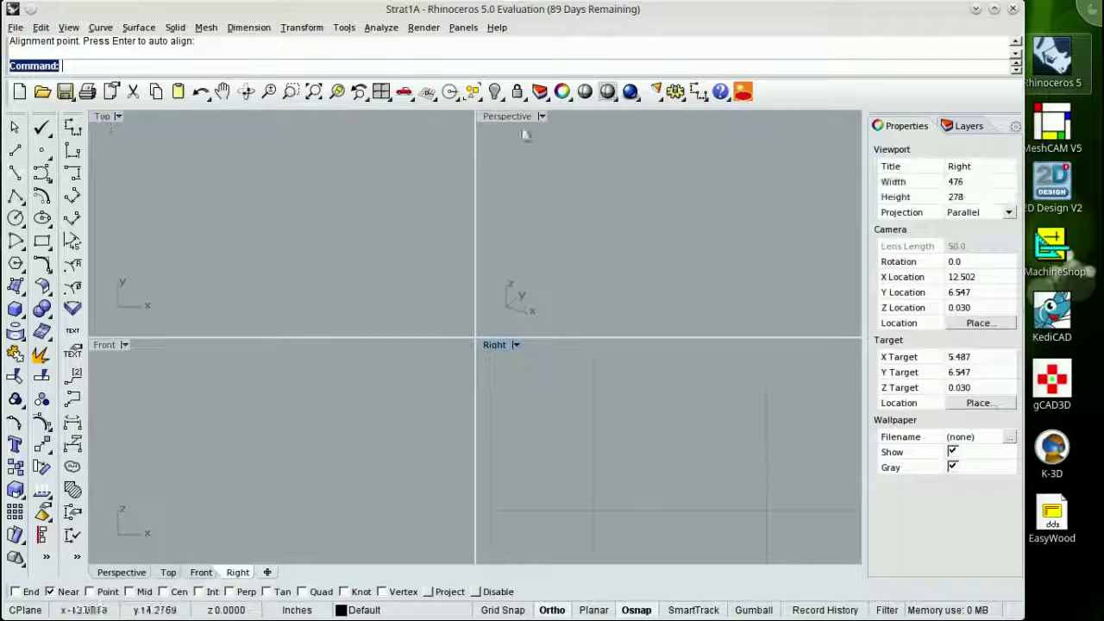
double_click(105, 117)
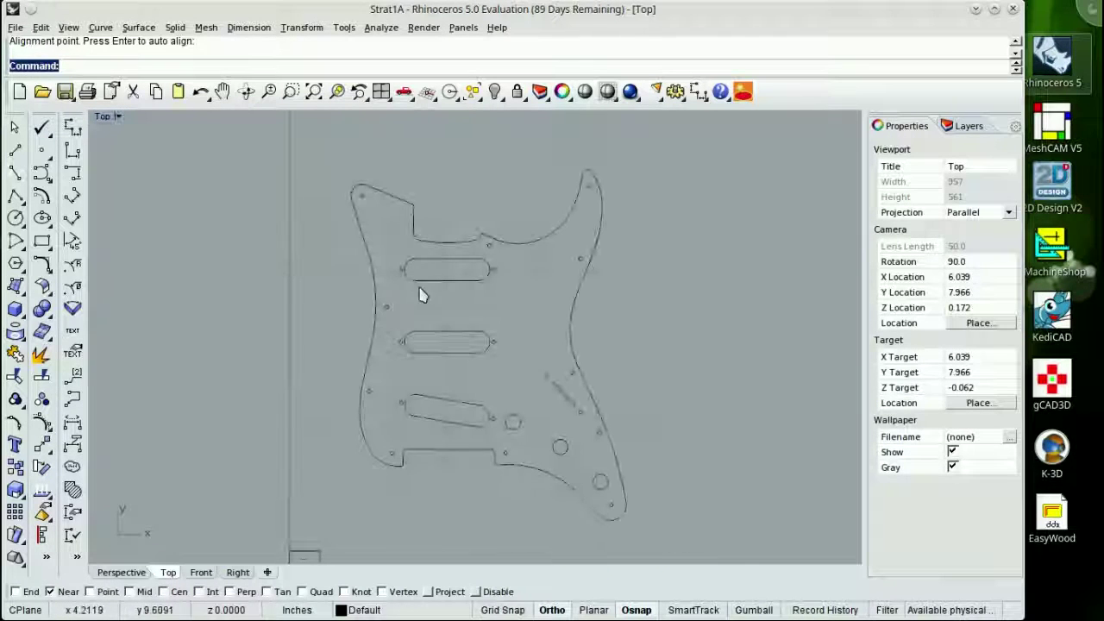
left_click(221, 91)
left_click_drag(657, 399, 653, 382)
scroll(637, 381, "up", 2)
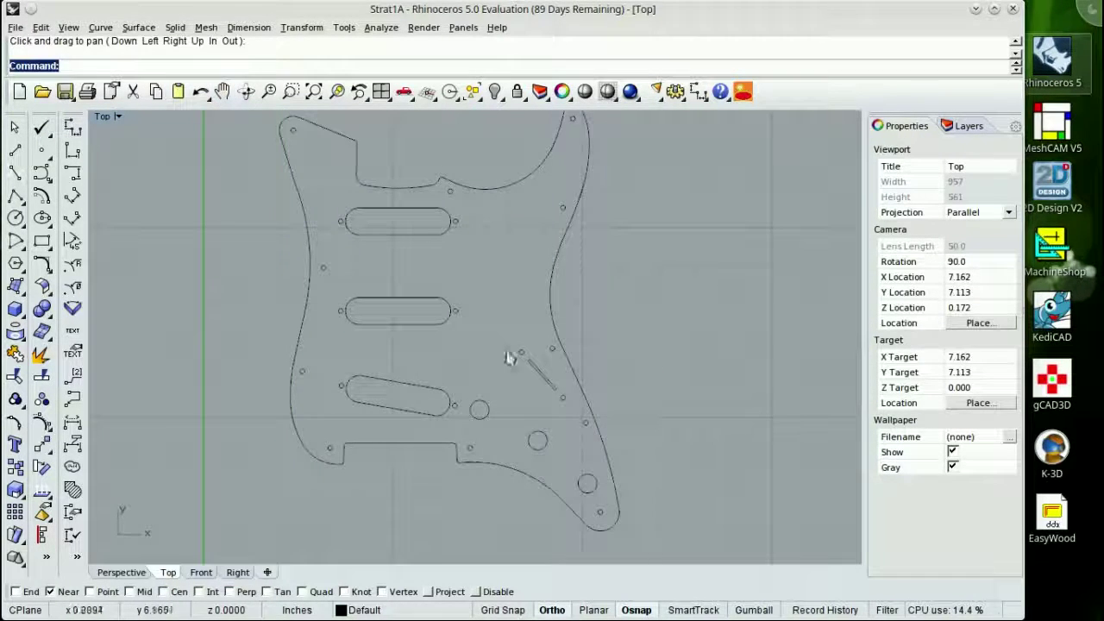
left_click(221, 91)
left_click_drag(427, 228, 454, 259)
scroll(330, 213, "up", 10)
left_click(222, 91)
left_click_drag(366, 214, 423, 348)
left_click(373, 369)
left_click(419, 380)
left_click(347, 297)
key("Delete")
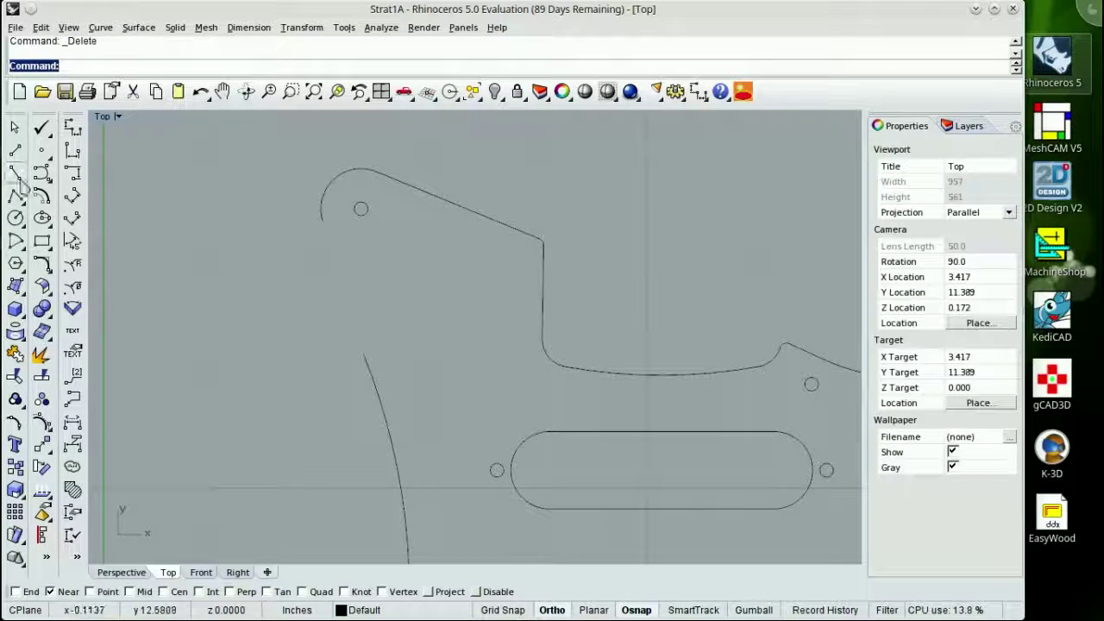
- Draw a straight line from the end of the upper-left tip's arc down onto the left side curve
left_click(17, 176)
left_click(321, 212)
left_click(371, 373)
- Fillet the new line and the left side curve with a radius of 0 to trim their junction
left_click(50, 216)
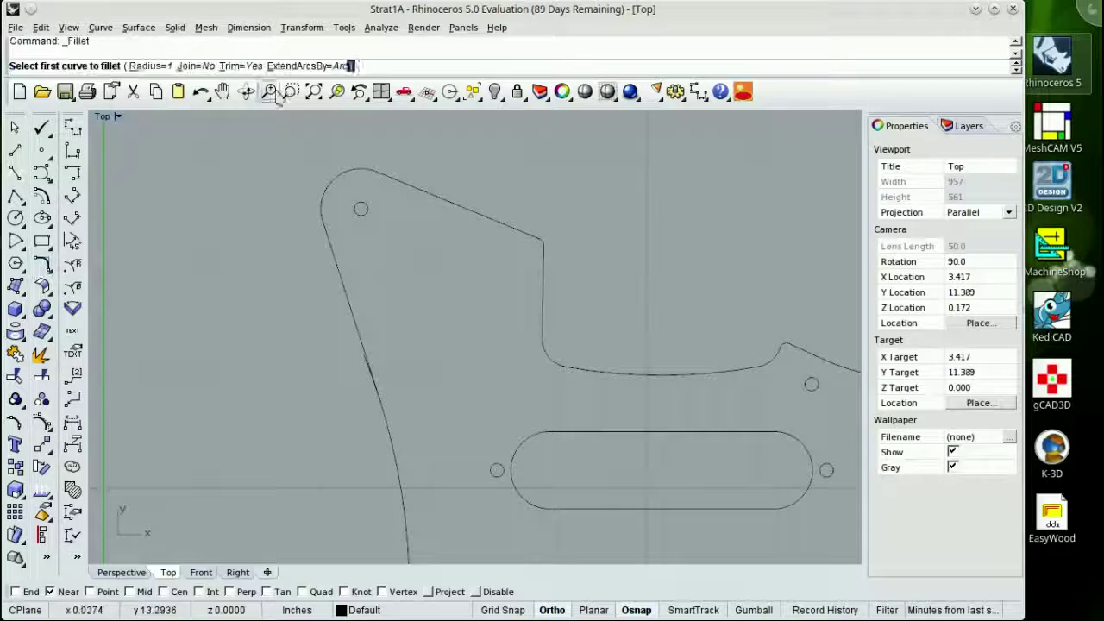
left_click(148, 67)
type("0")
key("Return")
left_click(349, 310)
left_click(385, 407)
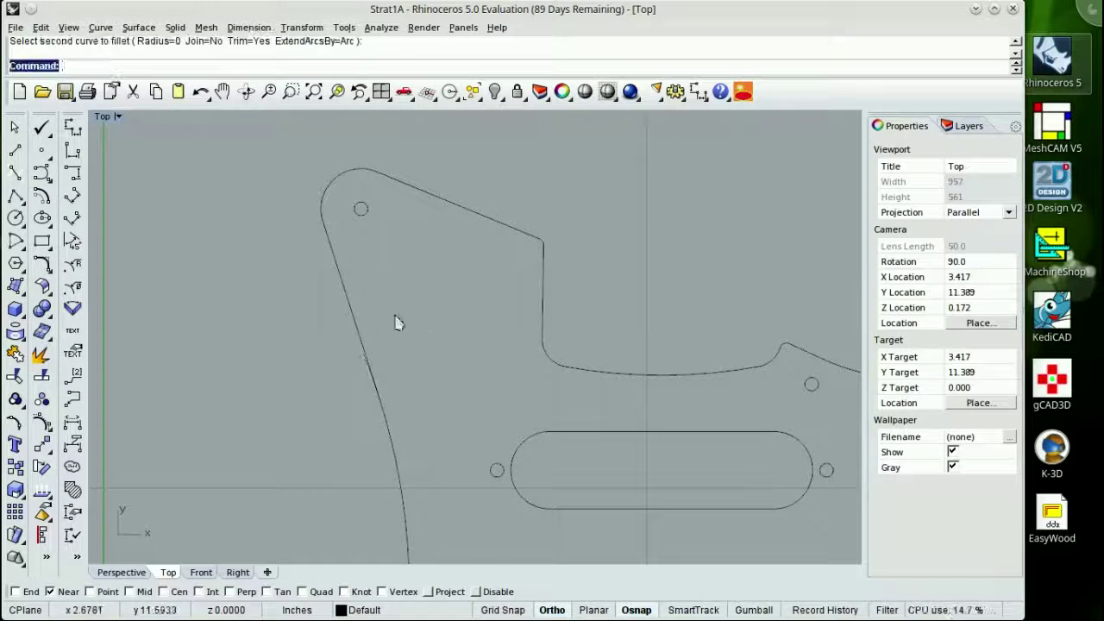
- Delete the stray curve segment where the lower notch's upper-left corner arc meets its left side
scroll(587, 381, "down", 6)
left_click(223, 92)
left_click_drag(569, 468, 295, 533)
scroll(279, 411, "up", 9)
scroll(278, 409, "up", 6)
scroll(245, 260, "up", 10)
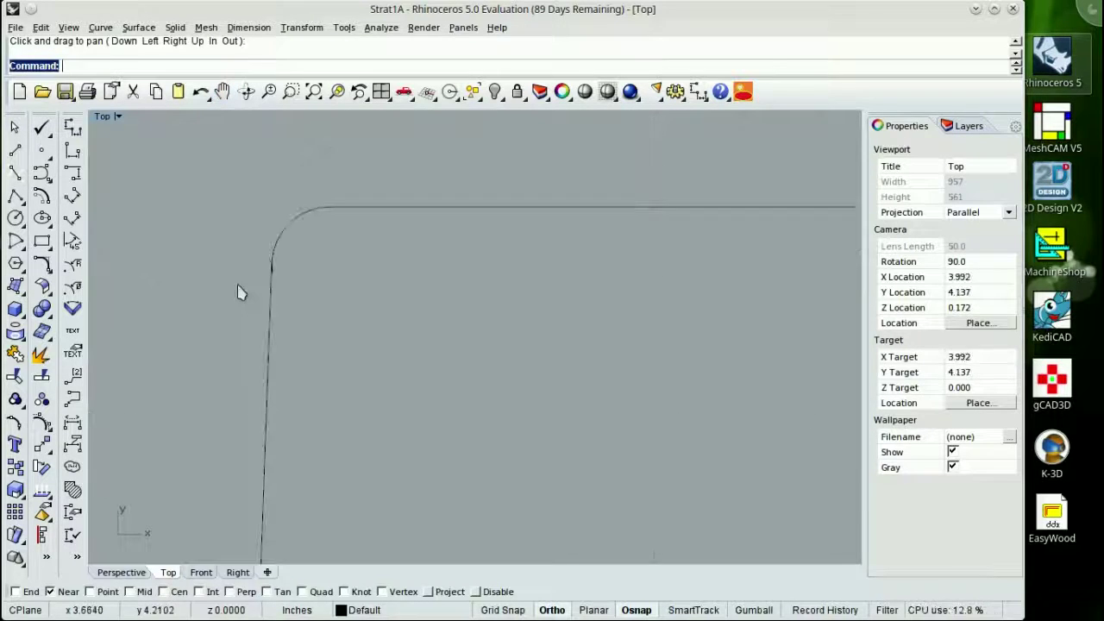
scroll(239, 286, "up", 8)
left_click_drag(223, 174, 385, 354)
key("Delete")
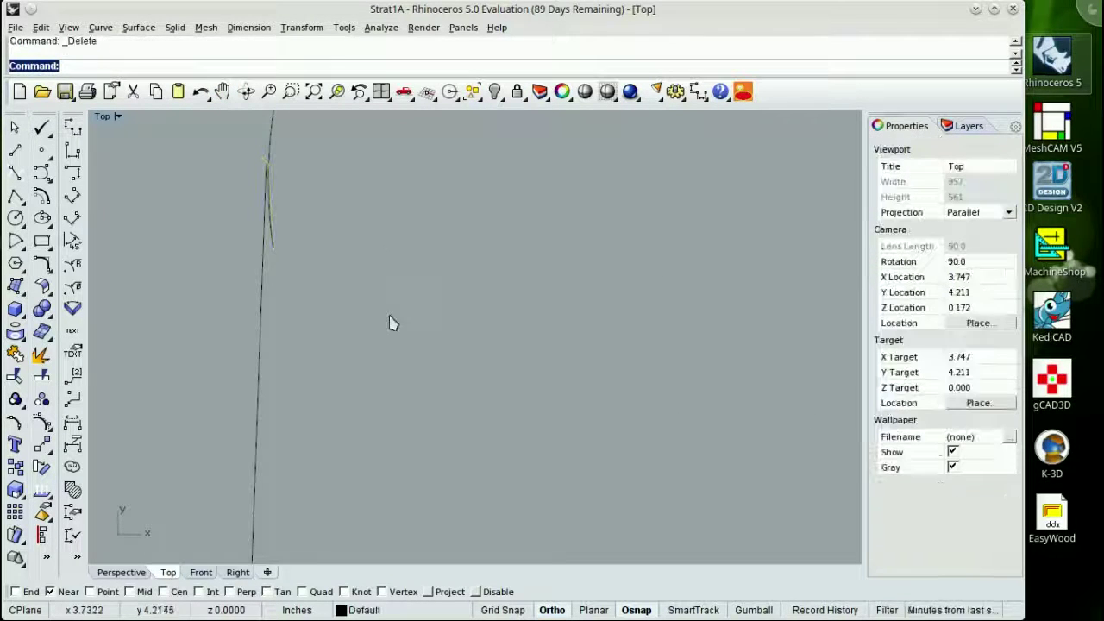
- Try to fillet the notch's upper-left corner arc and left side line with radius 0
scroll(389, 320, "down", 2)
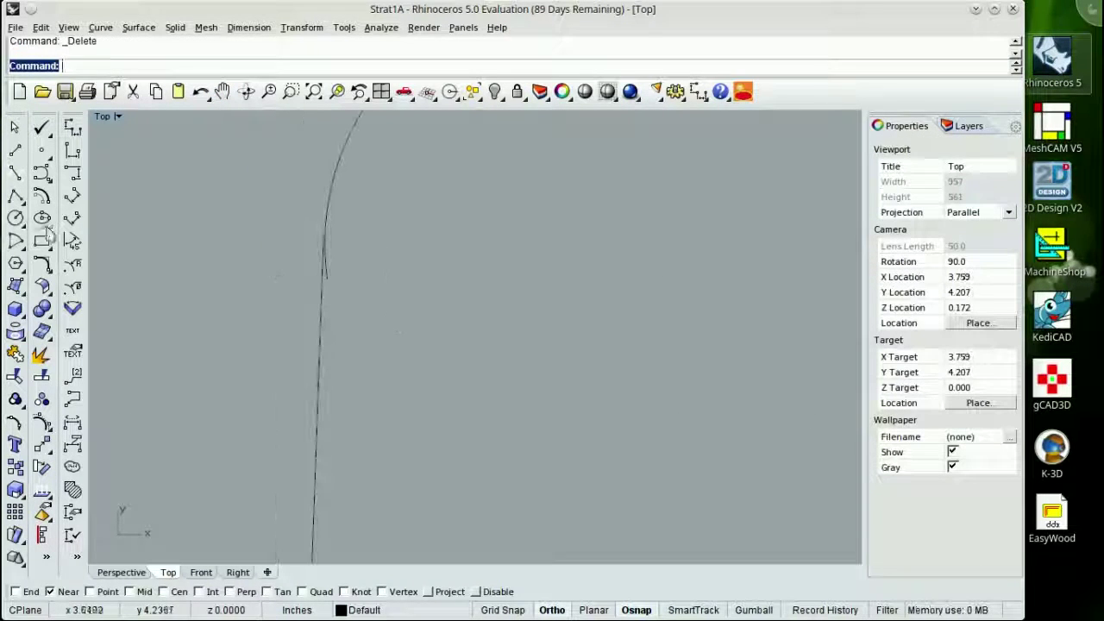
left_click(326, 173)
scroll(421, 229, "down", 8)
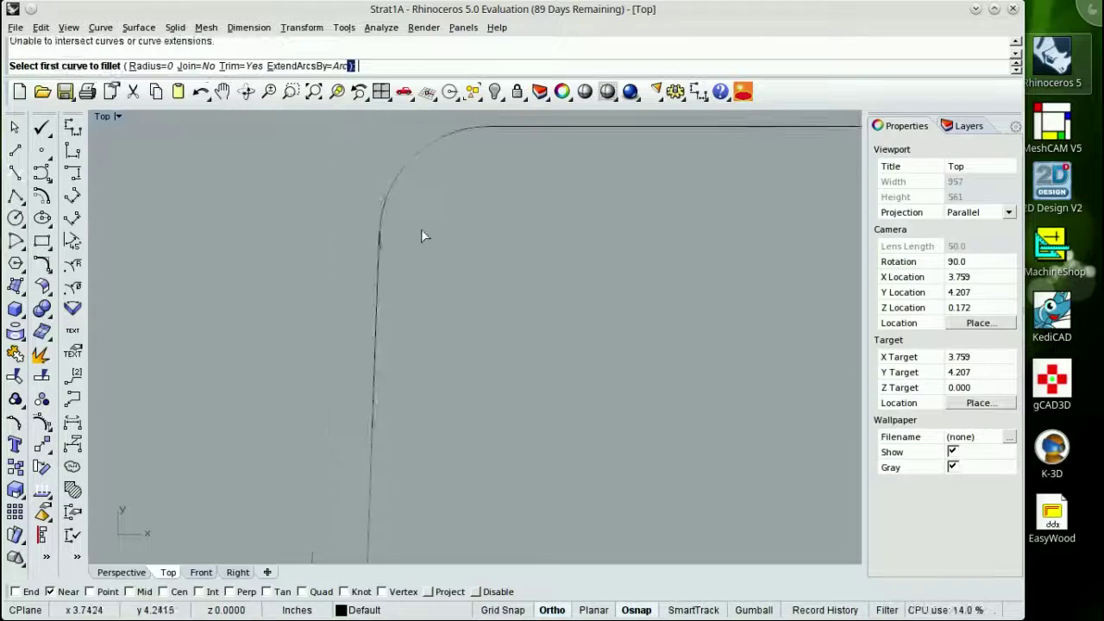
- Replace the notch's left side with a new straight line between its corner arcs and fillet the lower-left arc with the bottom curve at radius 0
left_click(14, 127)
left_click(470, 320)
key("Delete")
left_click(15, 173)
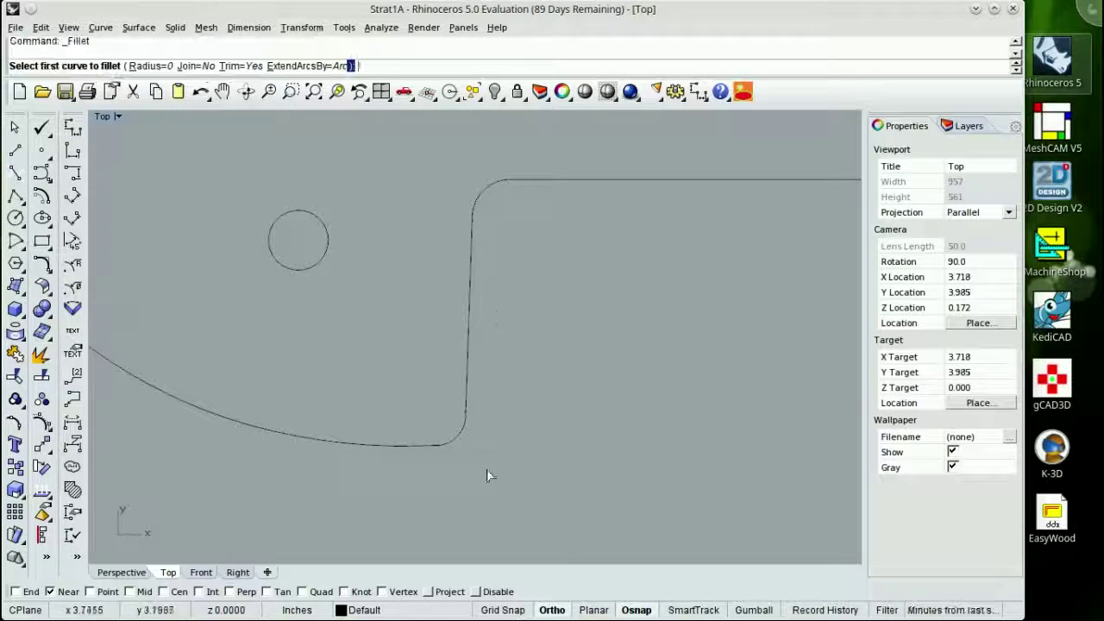
left_click(395, 446)
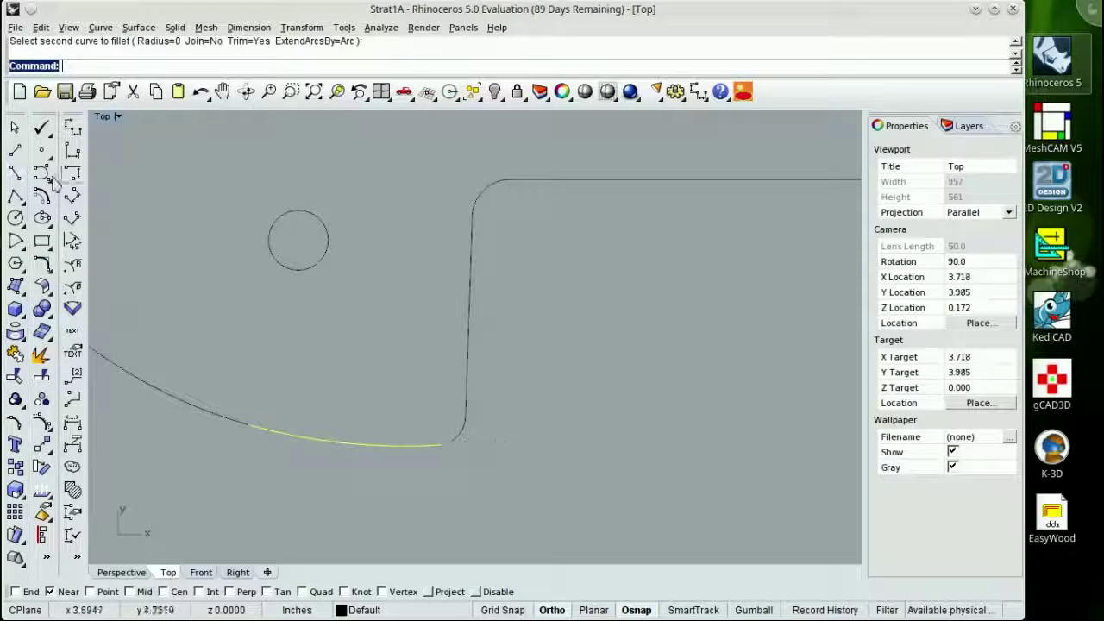
left_click(450, 440)
- Fillet the lower notch's lower-right corner arc with the adjoining bottom curve at radius 0
scroll(493, 461, "down", 12)
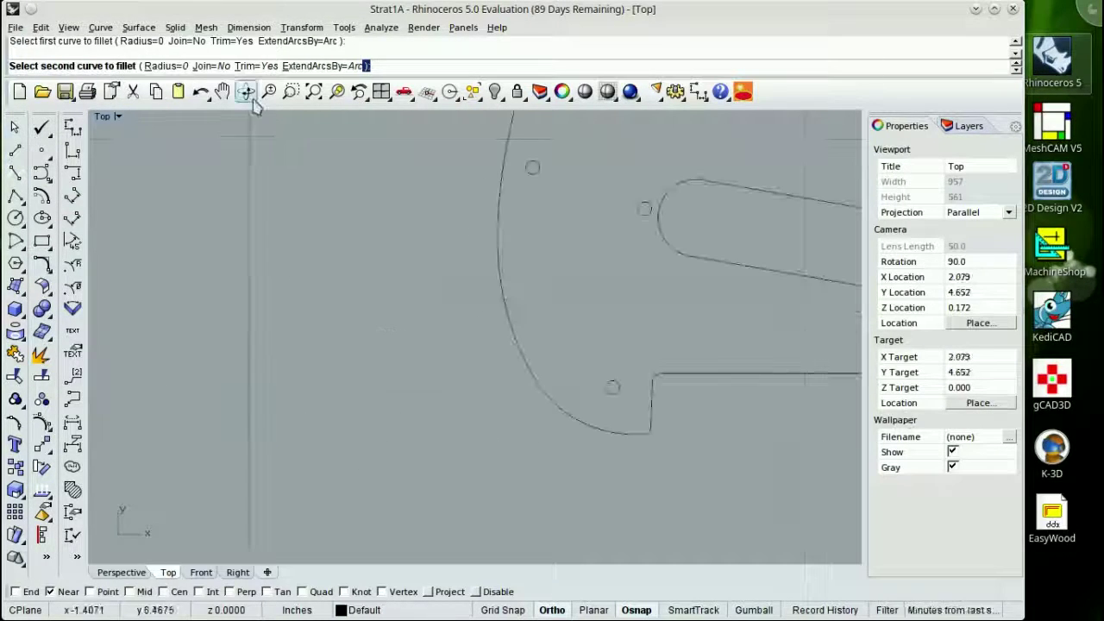
left_click(223, 92)
left_click_drag(617, 363, 826, 238)
scroll(520, 344, "up", 12)
scroll(520, 344, "up", 4)
left_click(222, 91)
left_click_drag(412, 559, 437, 492)
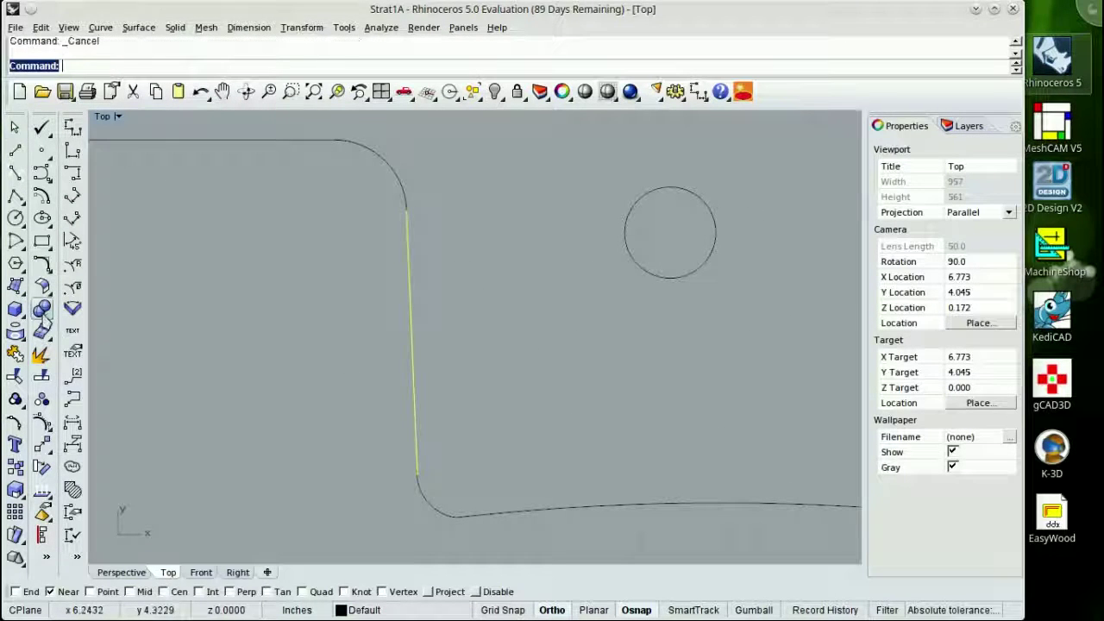
left_click(436, 511)
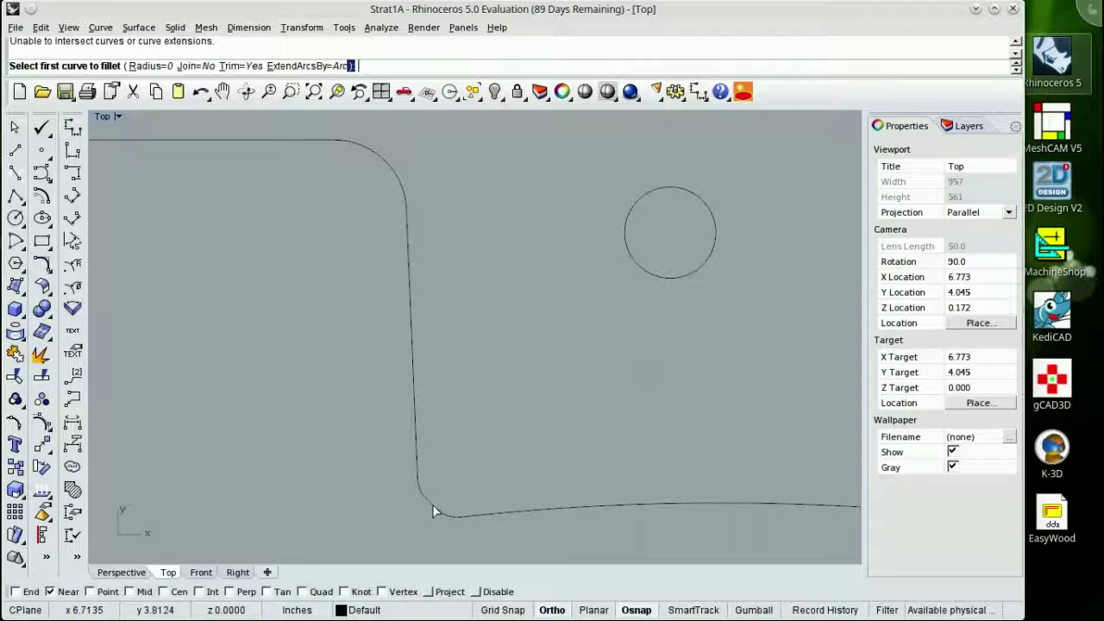
scroll(495, 416, "down", 10)
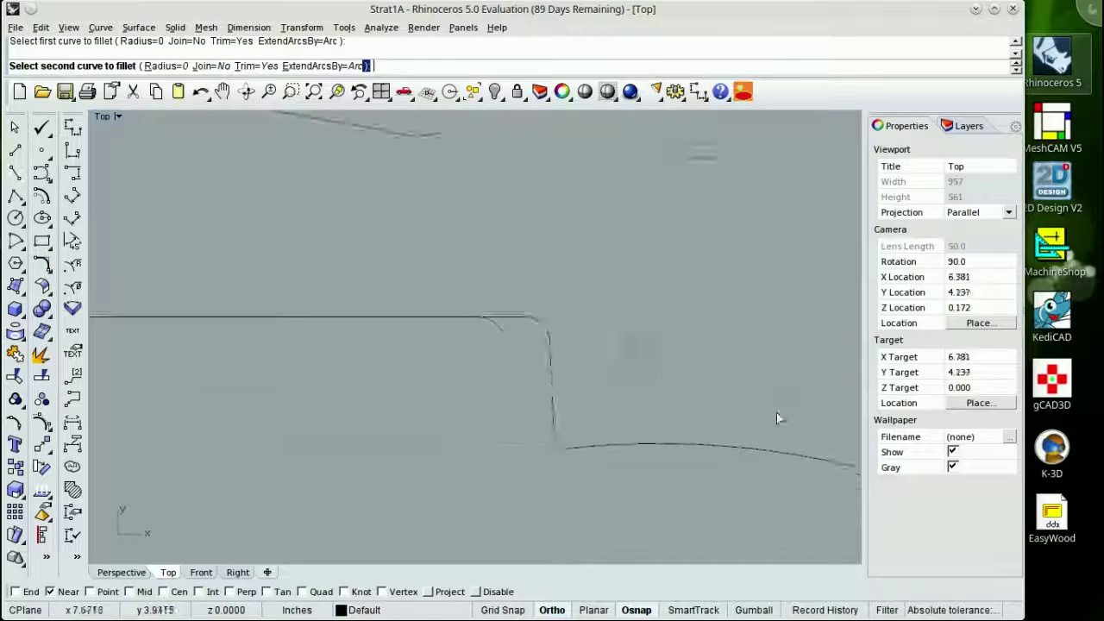
- Examine the lower-right and right edges of the outline for gaps and overlapping curve segments
right_click_drag(777, 412, 647, 380)
scroll(608, 341, "down", 10)
scroll(840, 461, "up", 9)
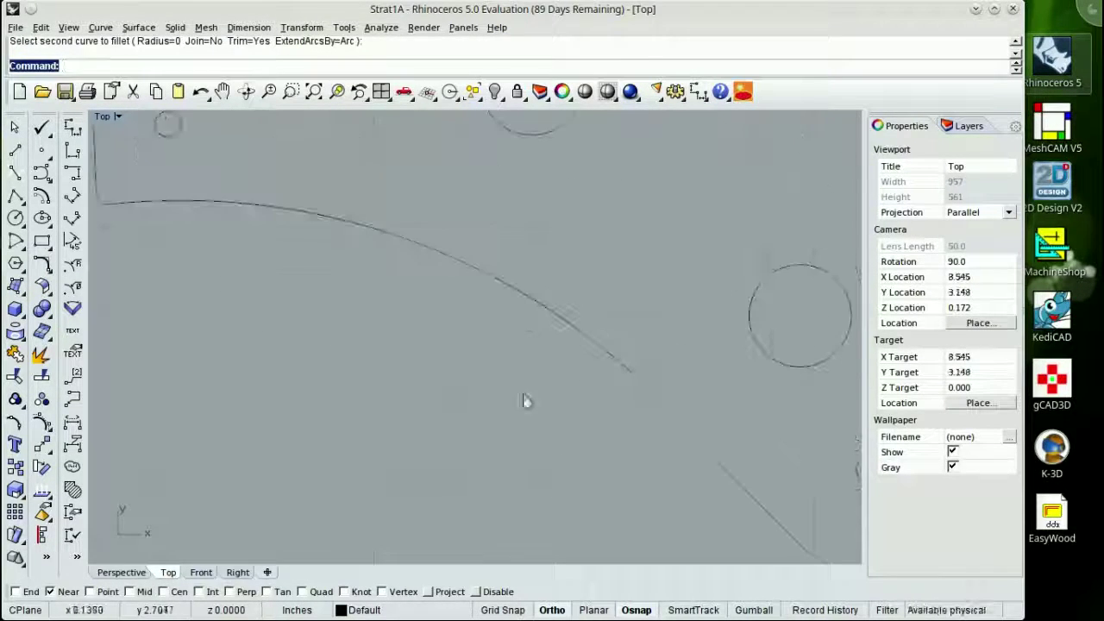
left_click(222, 91)
left_click_drag(854, 333, 316, 178)
left_click_drag(614, 408, 616, 408)
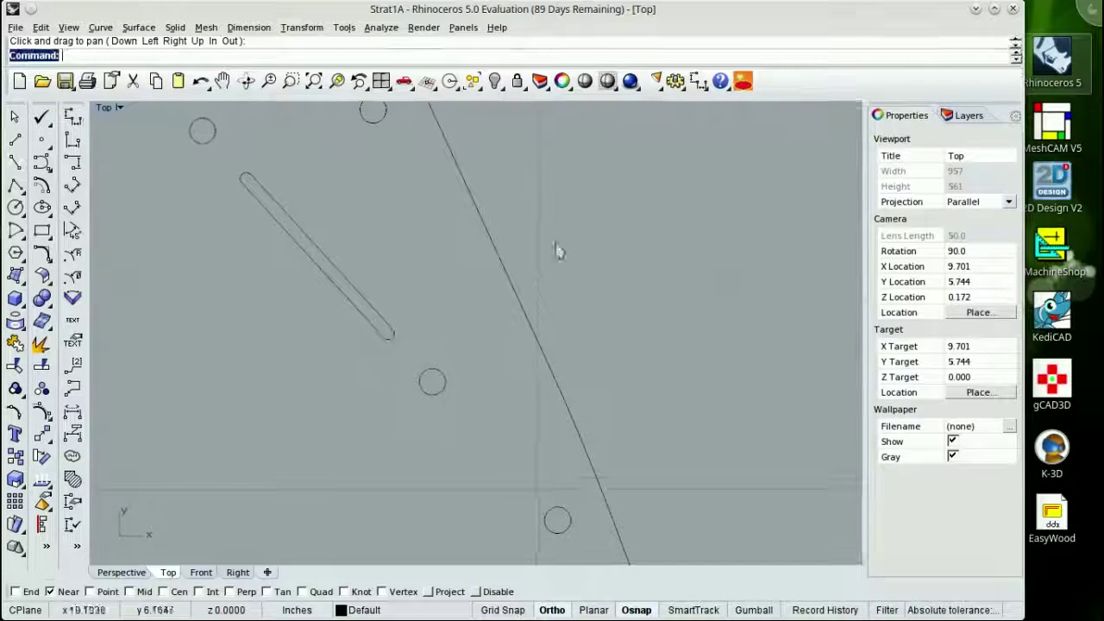
left_click(228, 87)
left_click_drag(423, 117, 436, 179)
scroll(556, 289, "up", 8)
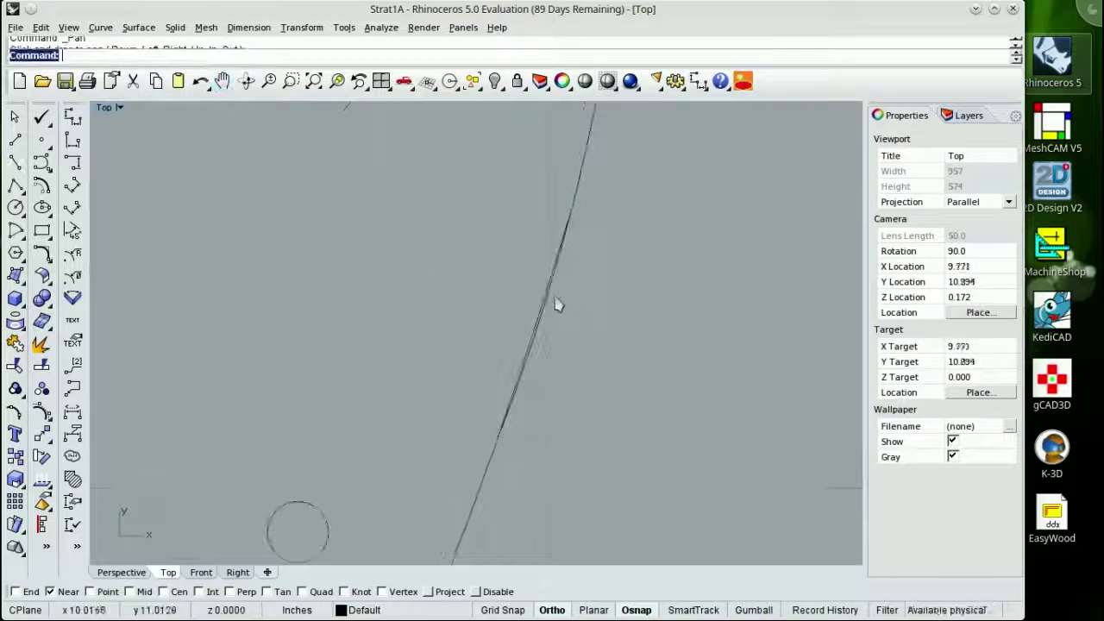
left_click(532, 335)
left_click(547, 345)
left_click(533, 337)
left_click(560, 375)
left_click(652, 345)
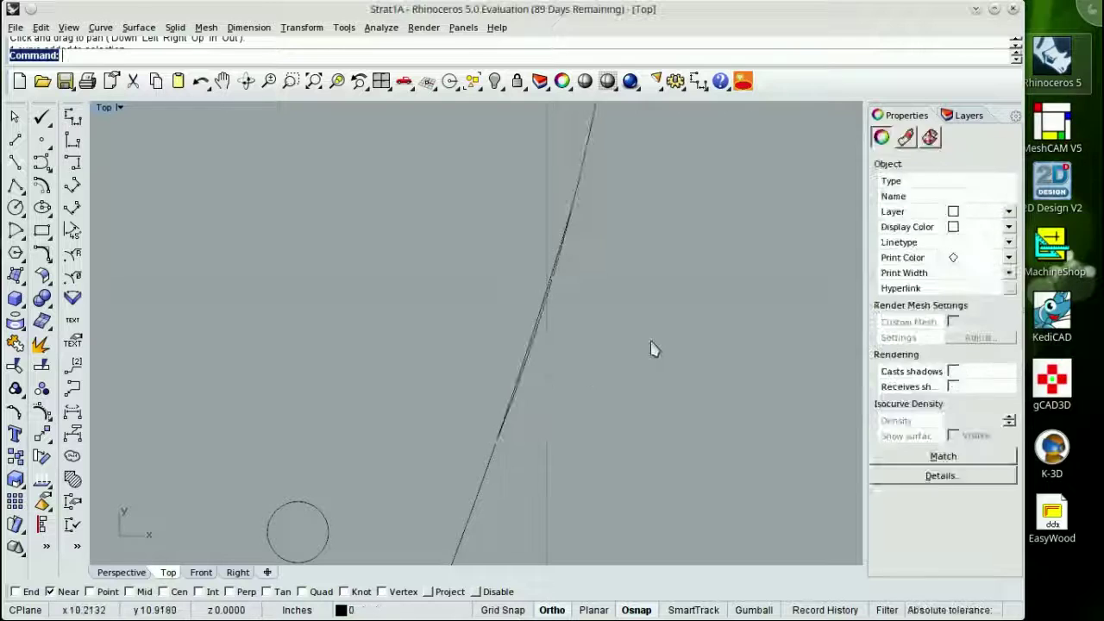
- Split the overlapping curves on the outline's upper right edge and delete the surplus segment between them
left_click(479, 492)
left_click(41, 366)
left_click(582, 167)
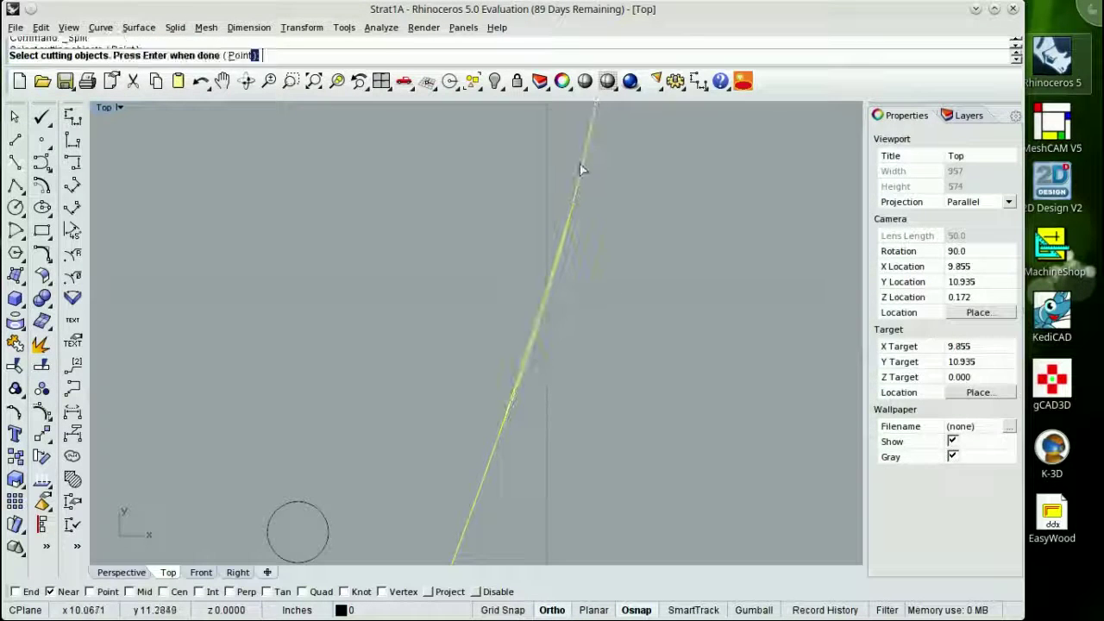
right_click(582, 167)
left_click(527, 333)
left_click(530, 338)
key("Delete")
scroll(589, 325, "down", 6)
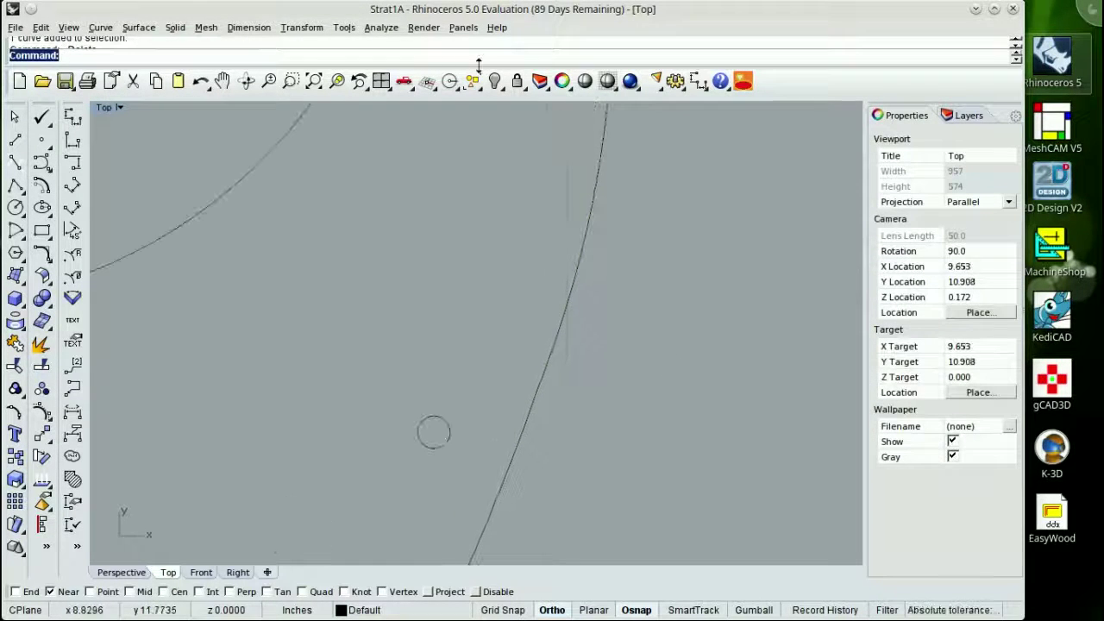
- Measure the radius of the small corner arc where the neck pocket edge meets the right cutaway curve
left_click_drag(477, 65, 476, 78)
left_click(223, 92)
left_click_drag(618, 172, 634, 551)
scroll(562, 379, "up", 4)
scroll(556, 386, "down", 9)
scroll(359, 492, "up", 5)
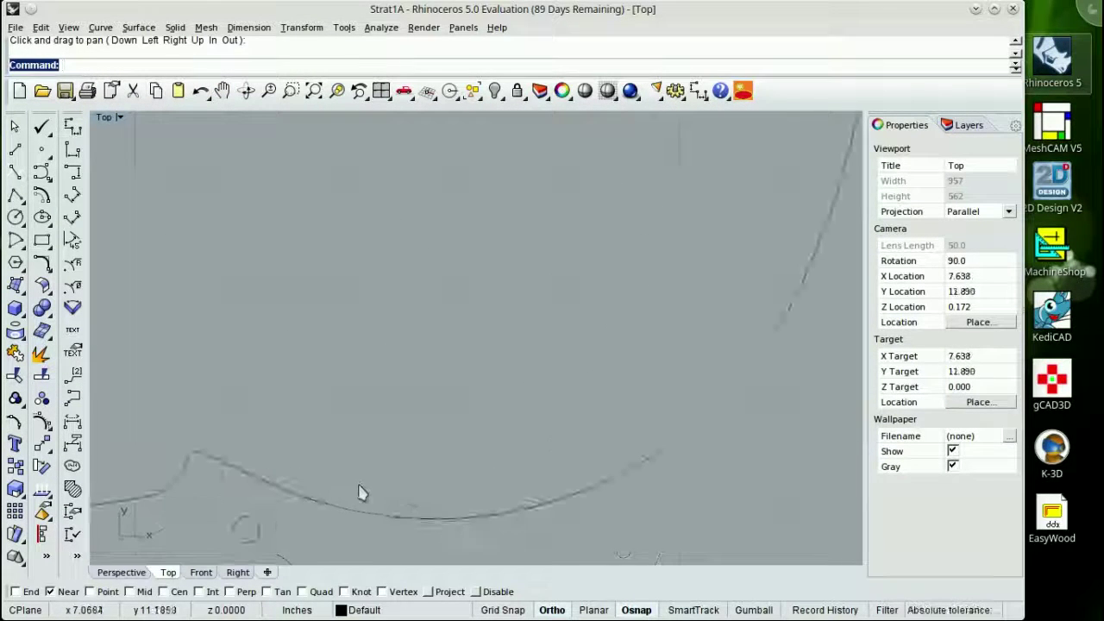
scroll(270, 459, "up", 6)
left_click_drag(269, 459, 352, 443)
left_click(238, 398)
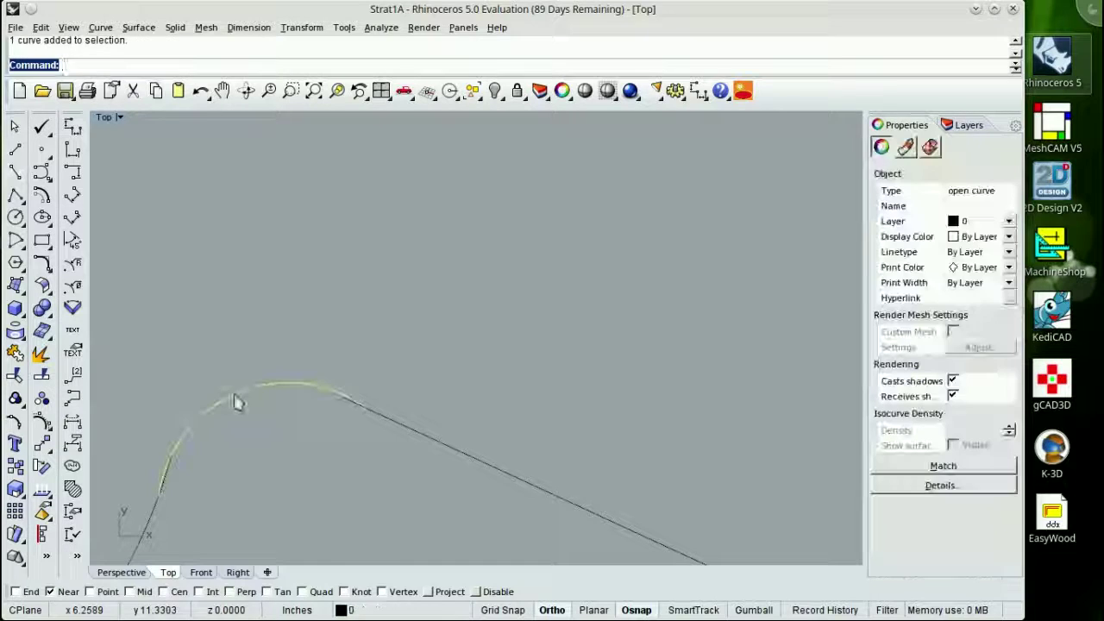
type("Radius")
key("Return")
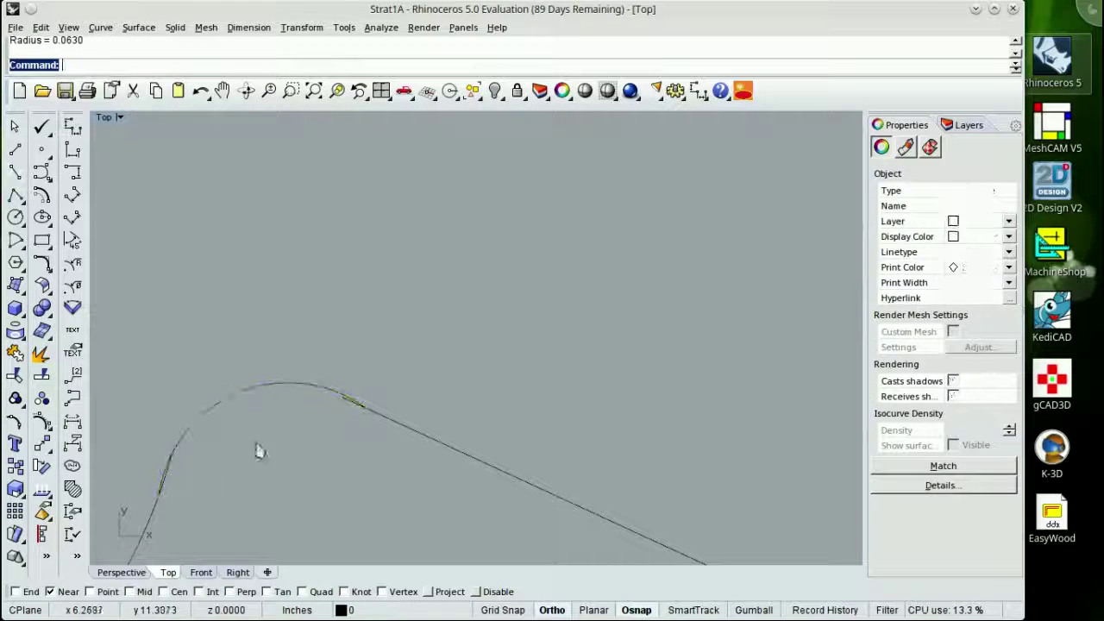
- Delete the corner arc between the neck pocket edge and the right cutaway, and fillet the two curves with radius 0.063
left_click(231, 400)
key("Delete")
left_click(43, 262)
left_click(154, 64)
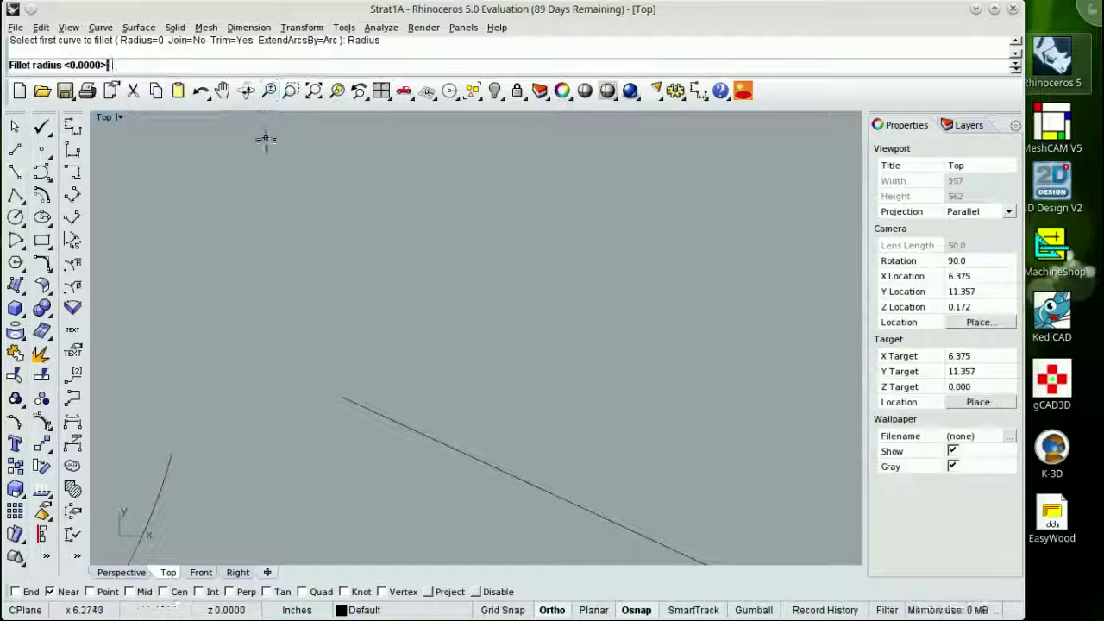
key("Return")
left_click(159, 481)
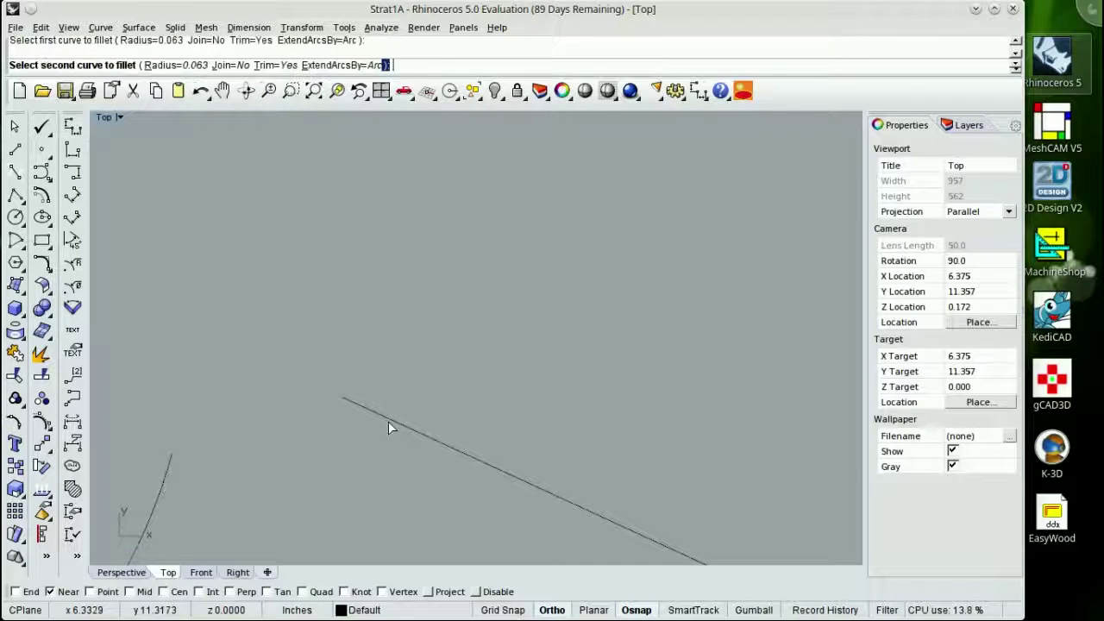
left_click(388, 420)
- Fillet the overlapping curves where the neck pocket's bottom edge meets the short rise to the new corner at radius 0
scroll(366, 435, "down", 8)
right_click_drag(198, 555, 291, 487)
scroll(229, 504, "up", 10)
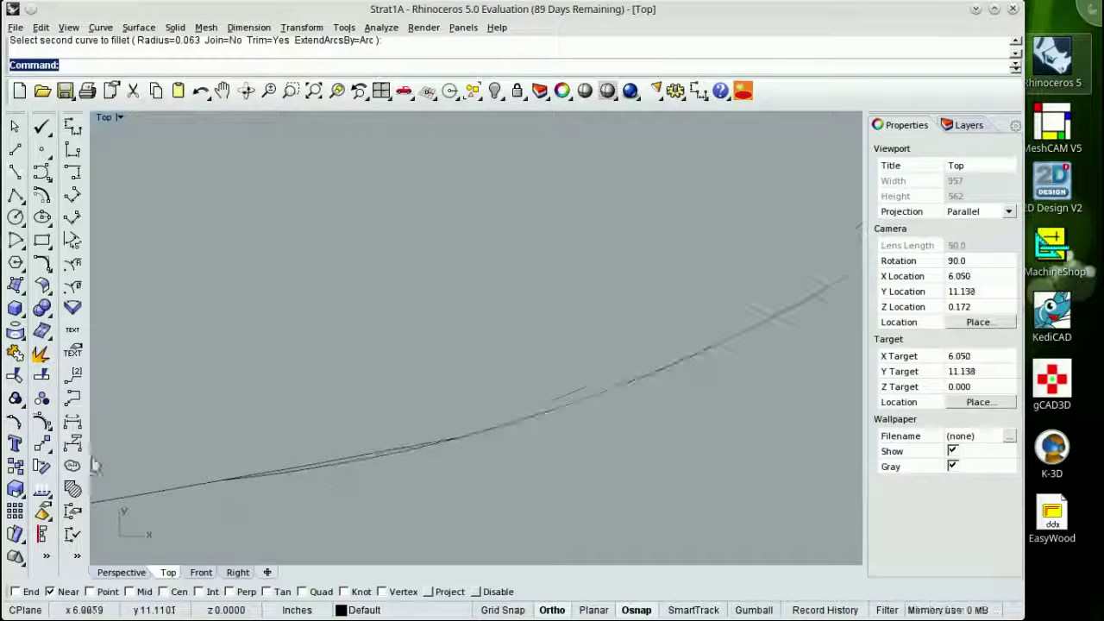
left_click(44, 262)
left_click(132, 67)
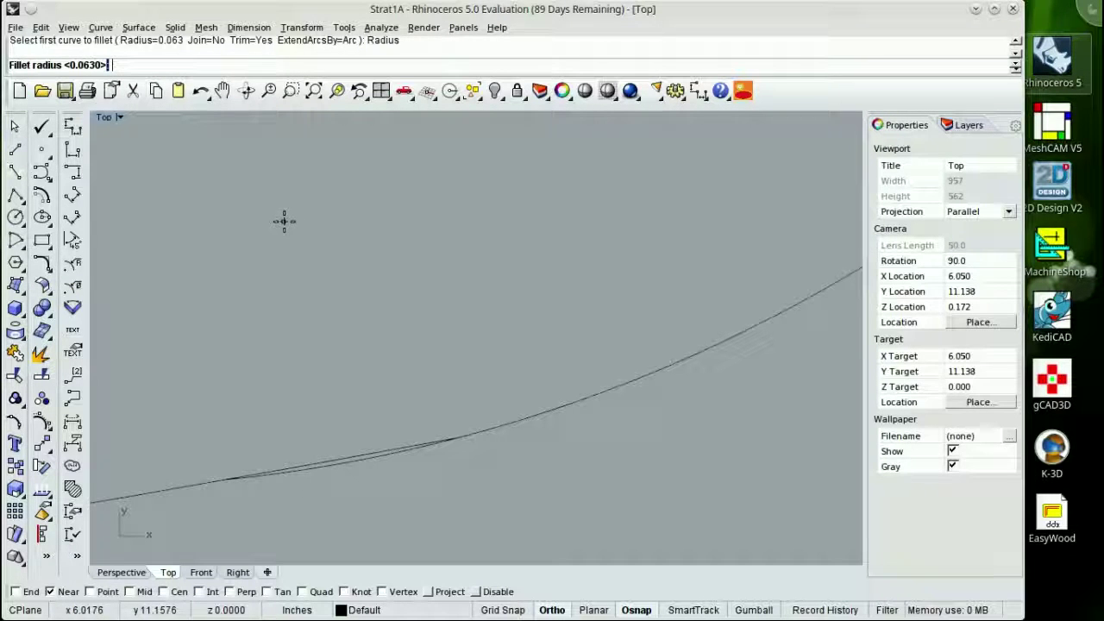
type("0")
key("Return")
left_click(288, 478)
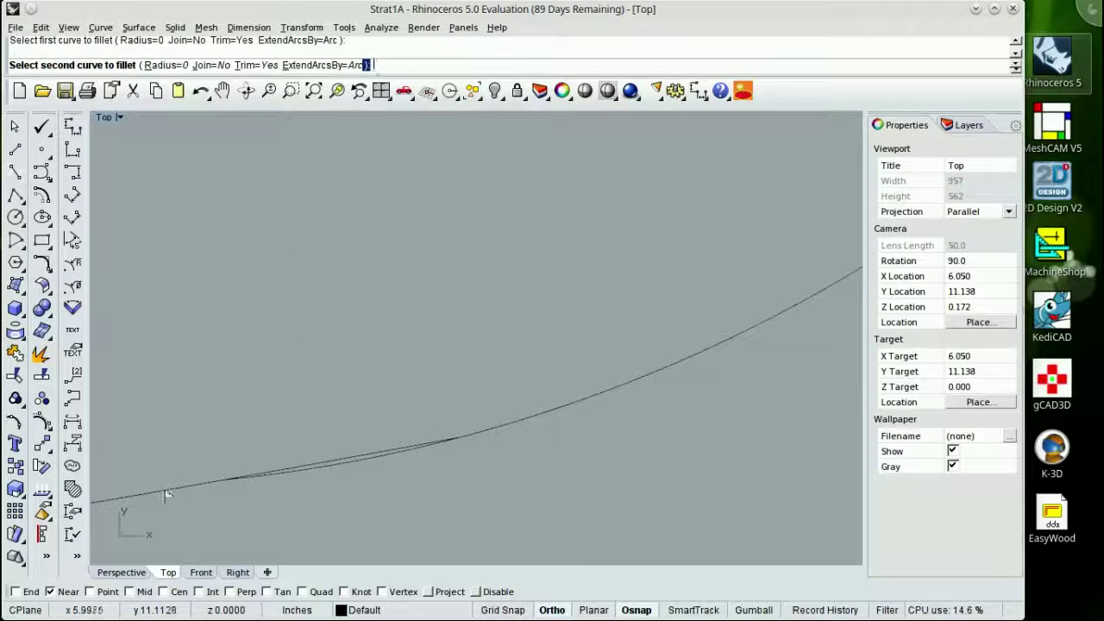
left_click(164, 492)
- Delete the small corner curve between the neck pocket's left side and the left horn's sloping top edge
scroll(289, 480, "down", 15)
left_click(223, 92)
left_click_drag(177, 466, 582, 423)
scroll(377, 434, "up", 9)
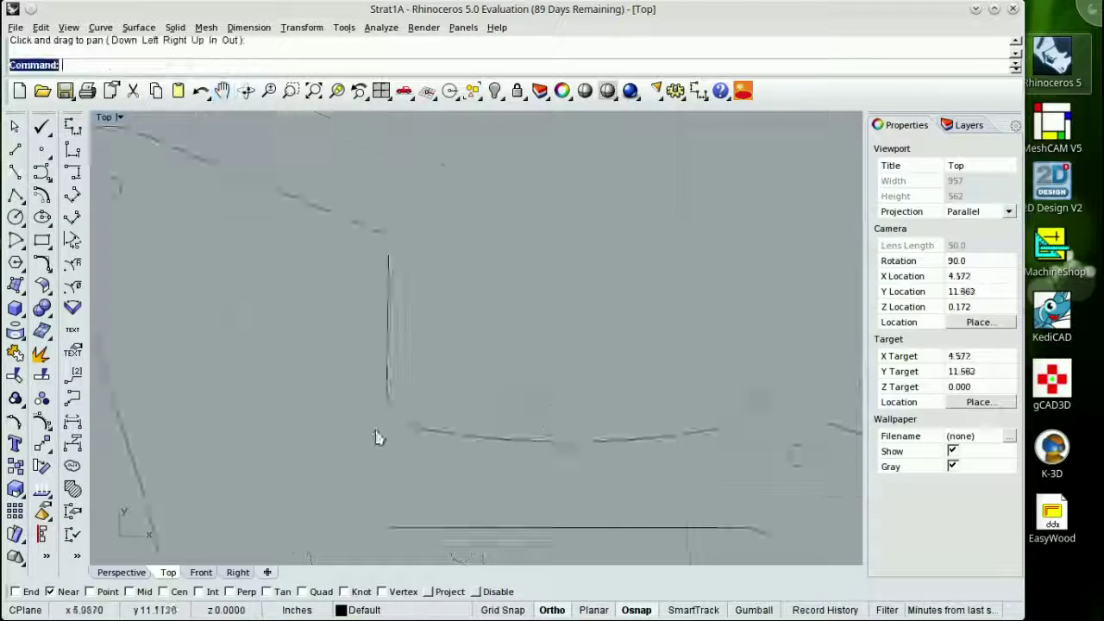
scroll(384, 427, "down", 12)
scroll(372, 316, "up", 20)
left_click(529, 176)
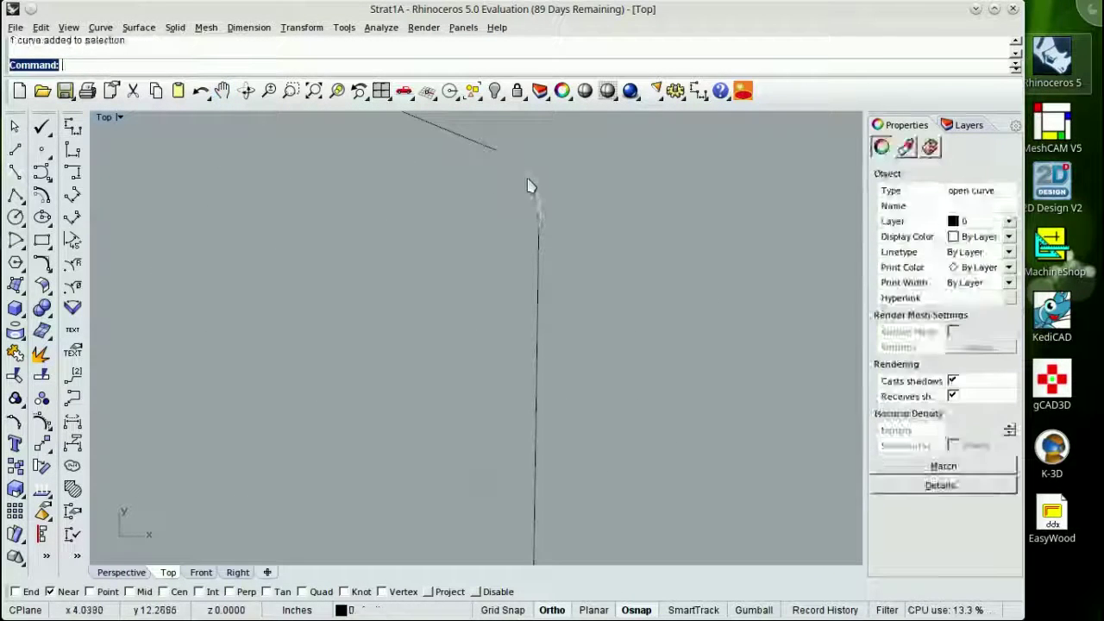
key("Delete")
- Fillet the left horn's sloping top edge and the neck pocket's left side with radius 0.063
left_click(42, 263)
left_click(198, 64)
type(".0")
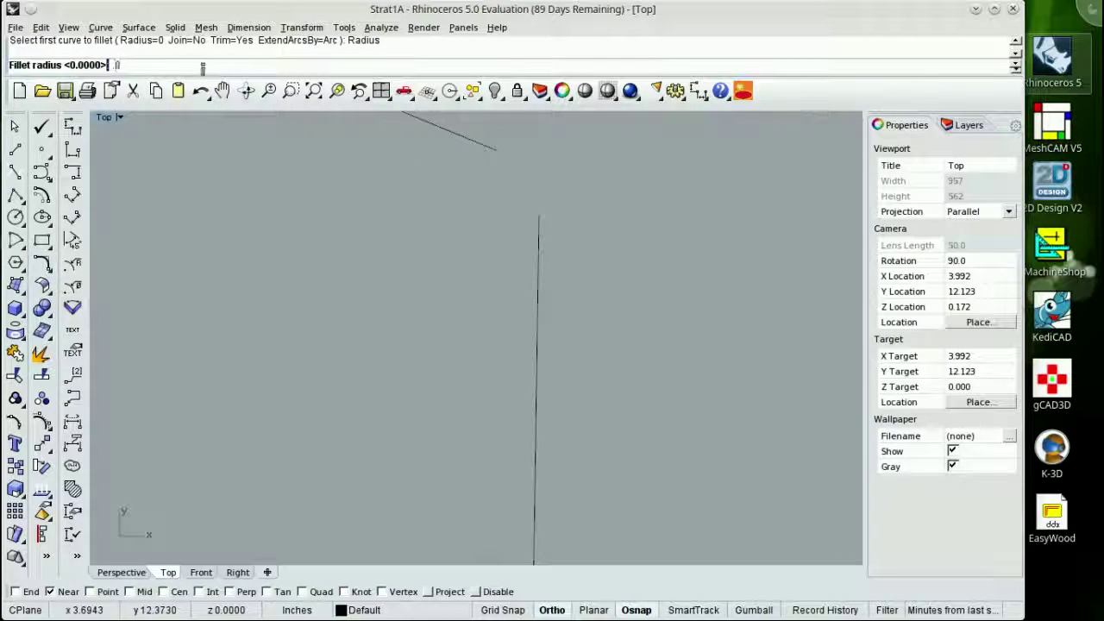
type("63")
key("Return")
left_click(484, 146)
left_click(539, 244)
- Join the outline's left edge curves with the left horn tip and its sloping top edge, accepting the gap closures
scroll(541, 243, "down", 20)
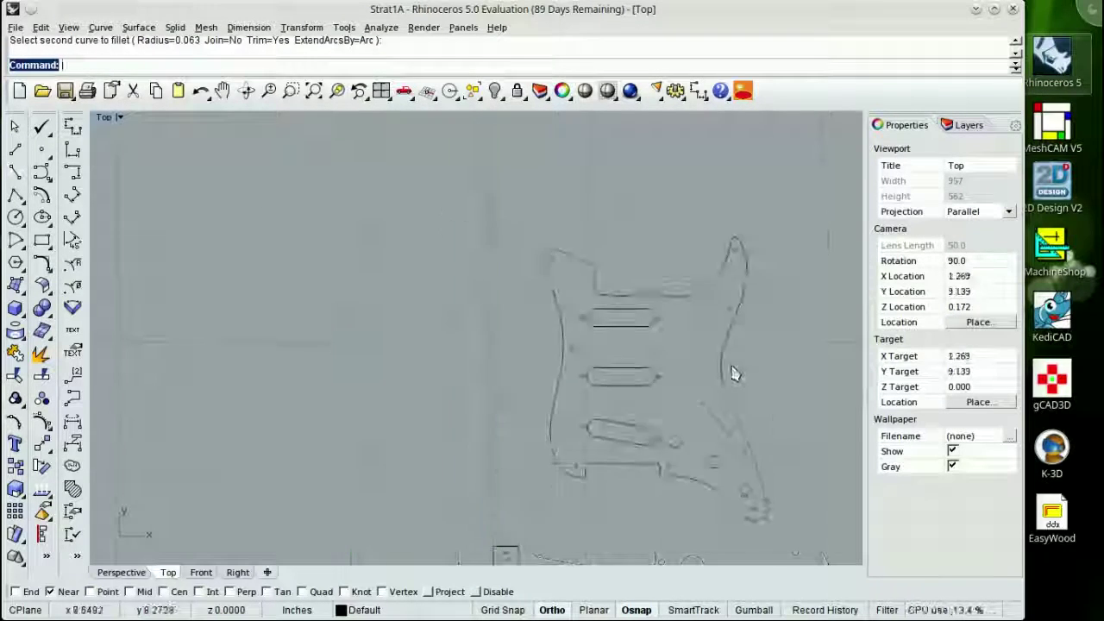
left_click(221, 91)
left_click_drag(653, 316, 492, 316)
left_click(18, 355)
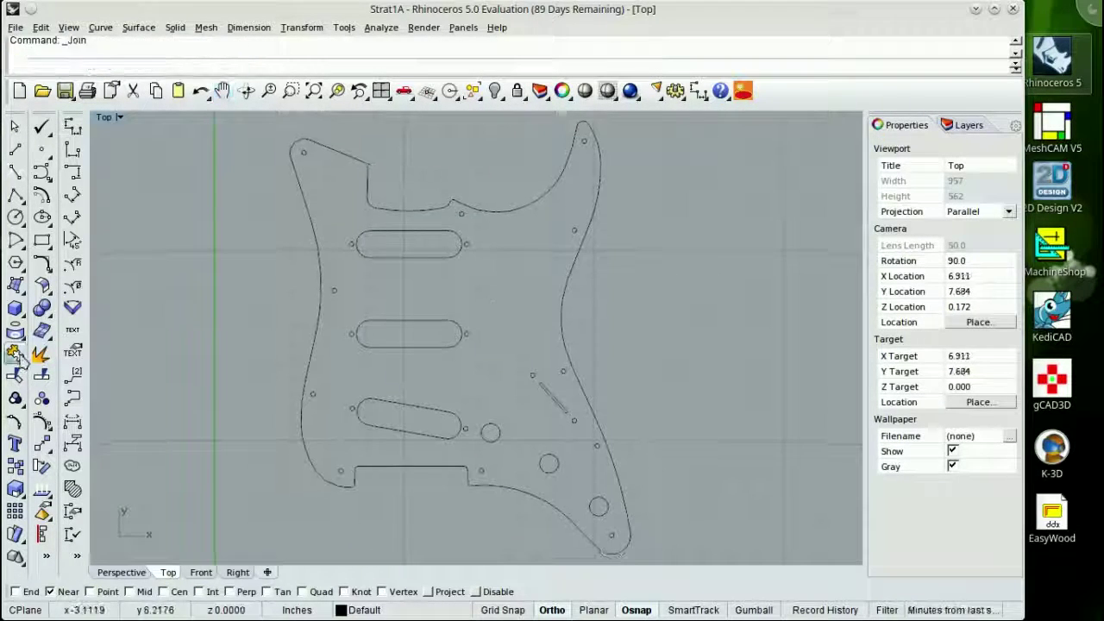
left_click(314, 349)
left_click(321, 307)
left_click(528, 334)
left_click(293, 155)
left_click(529, 333)
left_click(321, 144)
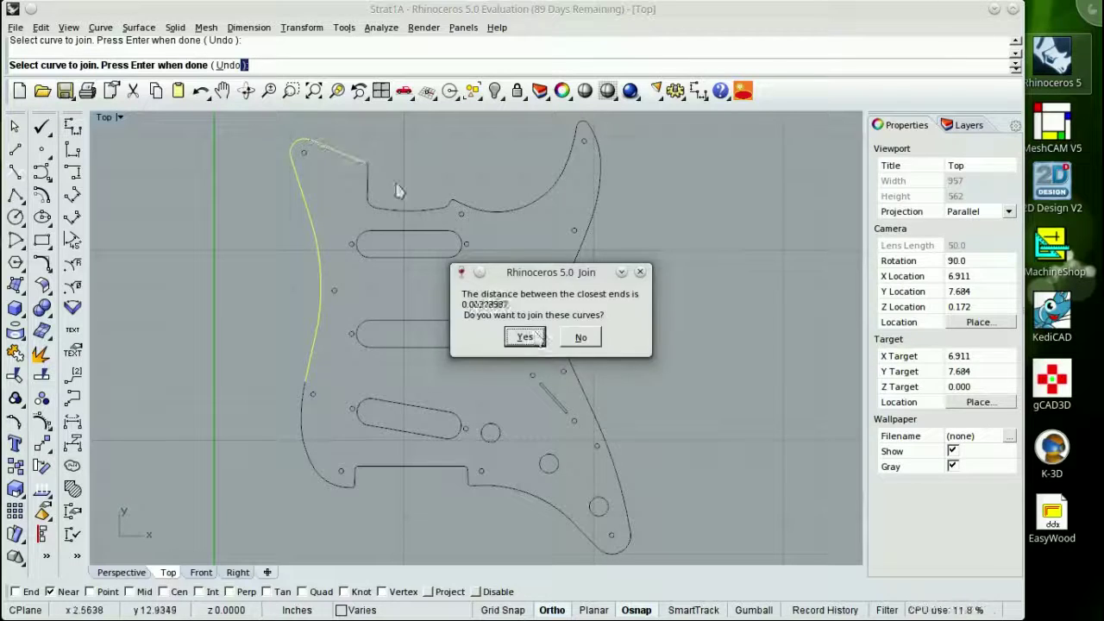
left_click(528, 336)
- Add the neck pocket's corner, left side, bottom edge and right cutaway curves to the join, accepting the gap closures
left_click(370, 165)
left_click(369, 183)
left_click(520, 342)
left_click(385, 209)
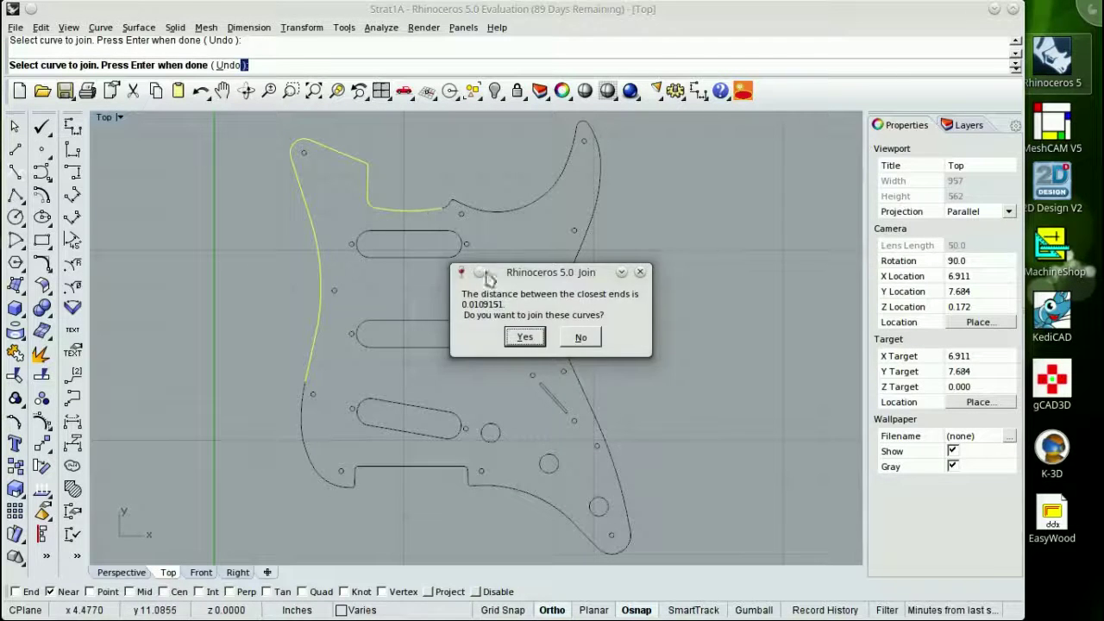
key("Return")
left_click(528, 335)
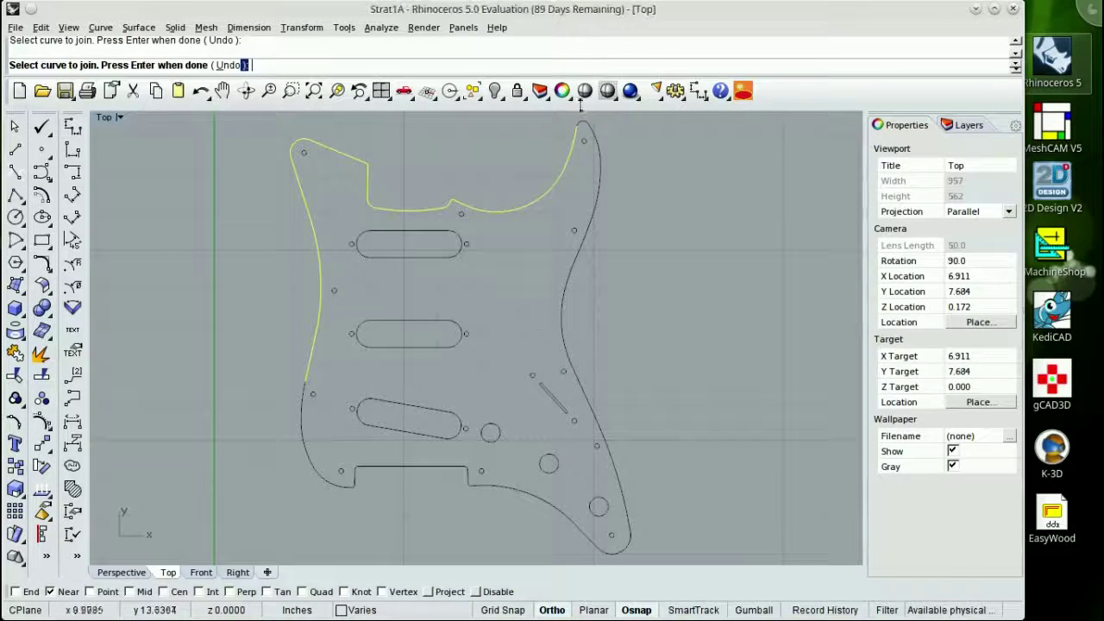
- Add the right horn tip and the outline's right edge curves to the join, accepting the gap closures
left_click(578, 123)
left_click(527, 335)
left_click(601, 173)
left_click(528, 337)
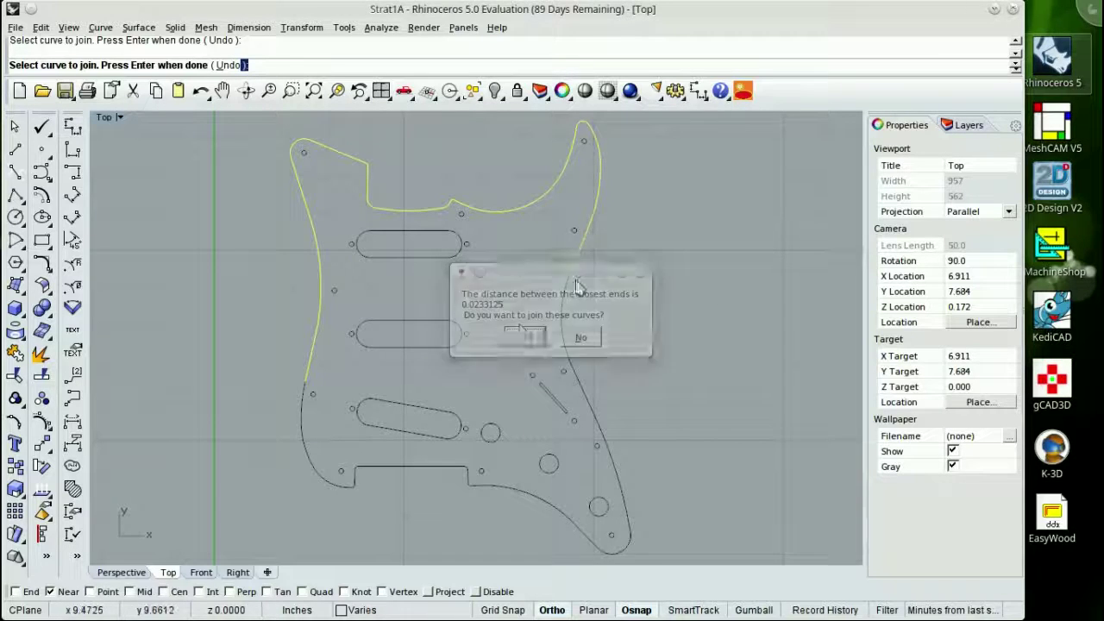
key("Return")
left_click(599, 425)
key("Return")
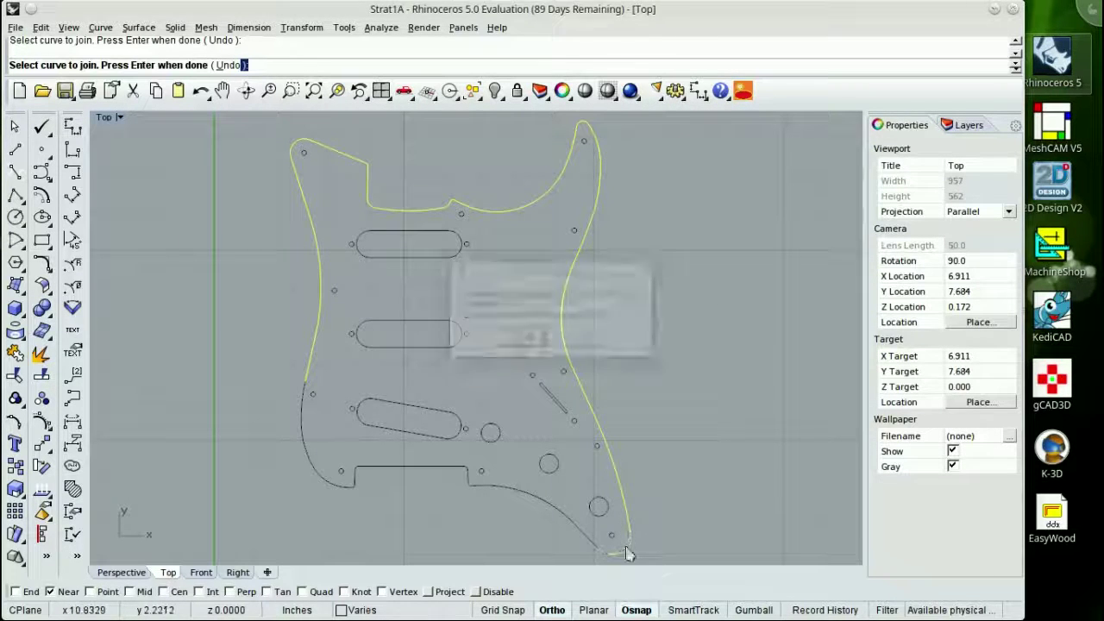
- Add the bottom edge, lower notch and lower-left curves to the join and finish joining the outline
left_click(470, 495)
left_click(509, 523)
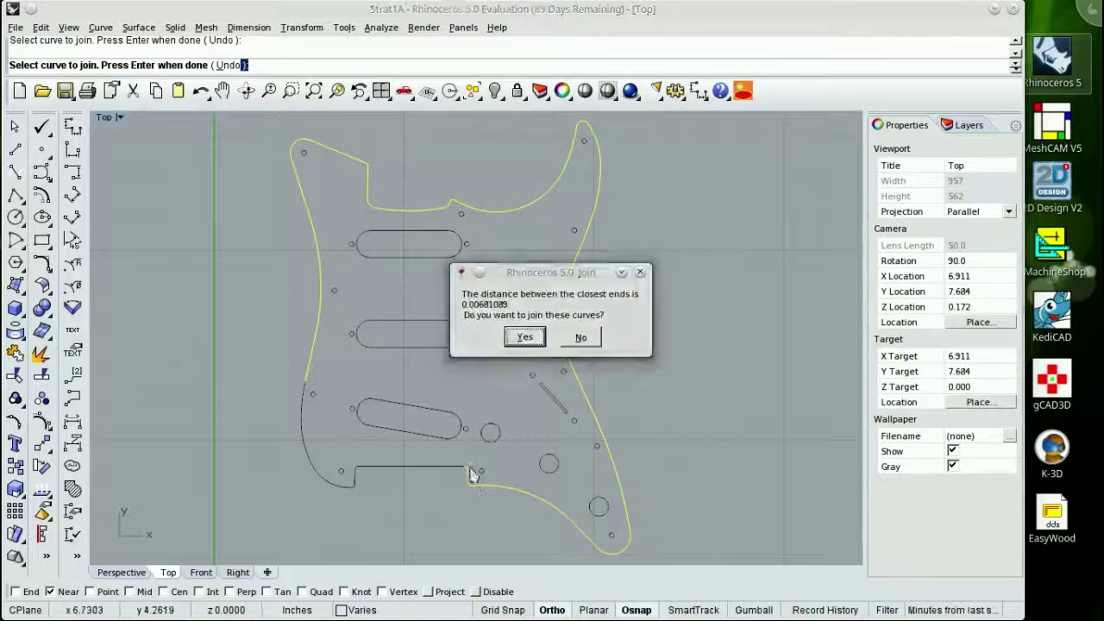
key("Return")
left_click(359, 482)
key("Return")
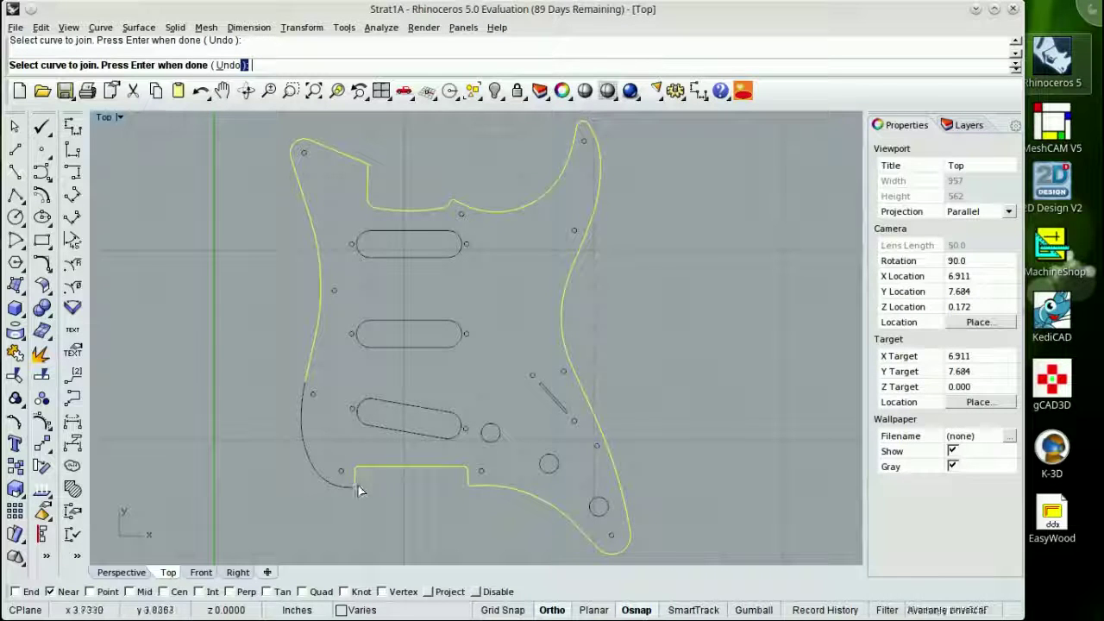
left_click(303, 405)
key("Return")
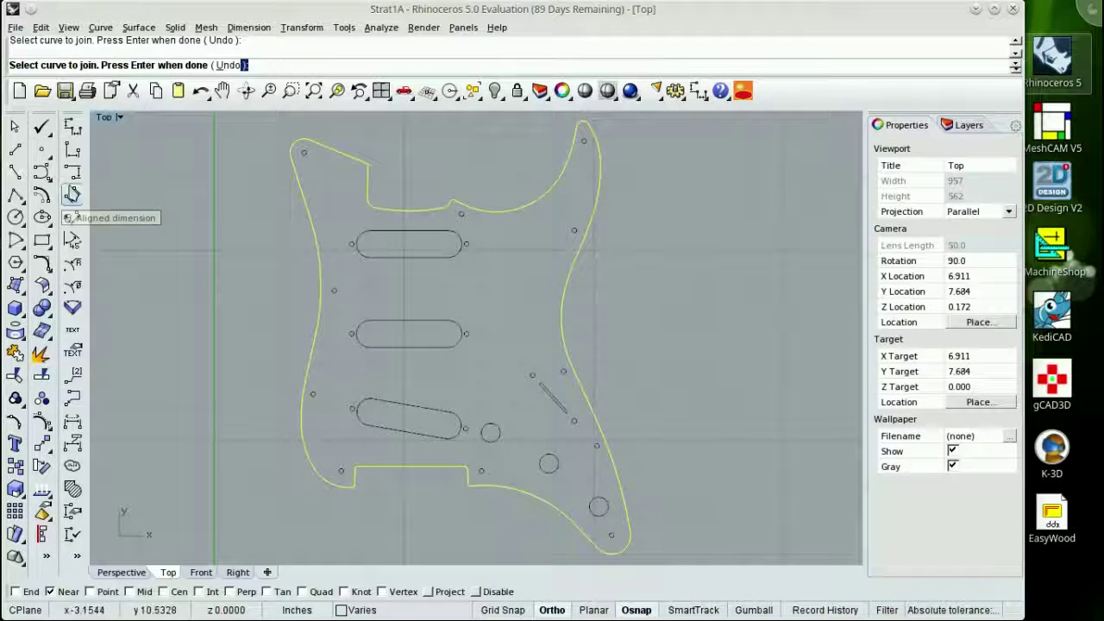
key("Return")
- Close the joined pickguard outline with the CloseCrv command and deselect it
left_click(316, 349)
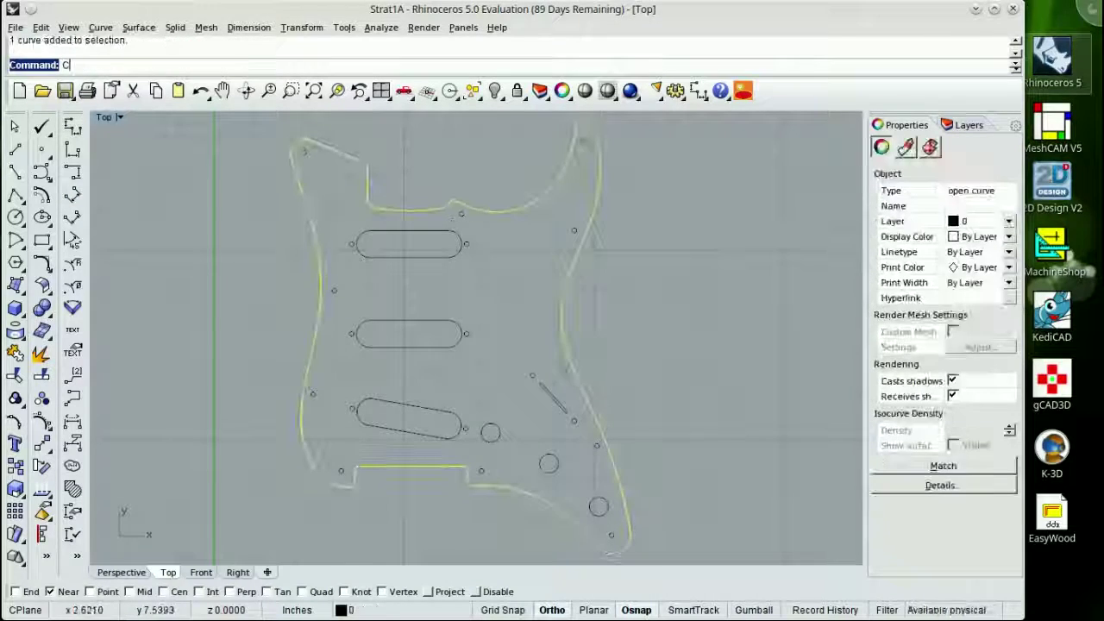
type("CloseCrv")
key("Return")
left_click(214, 279)
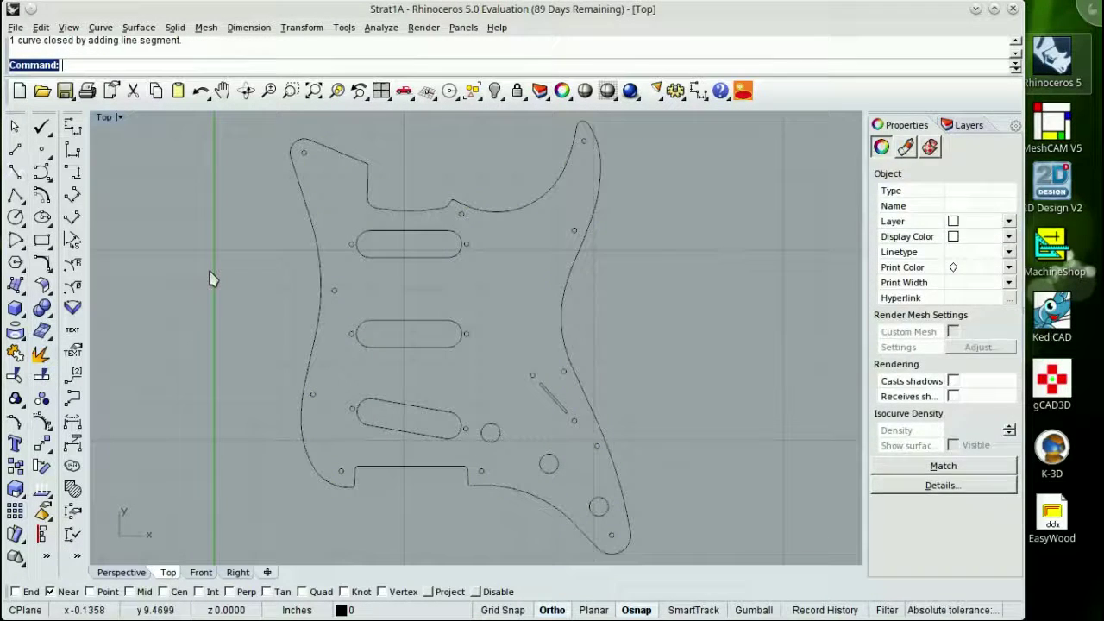
- Create a new layer, move the closed pickguard outline onto it and hide that layer
left_click(962, 124)
left_click(877, 140)
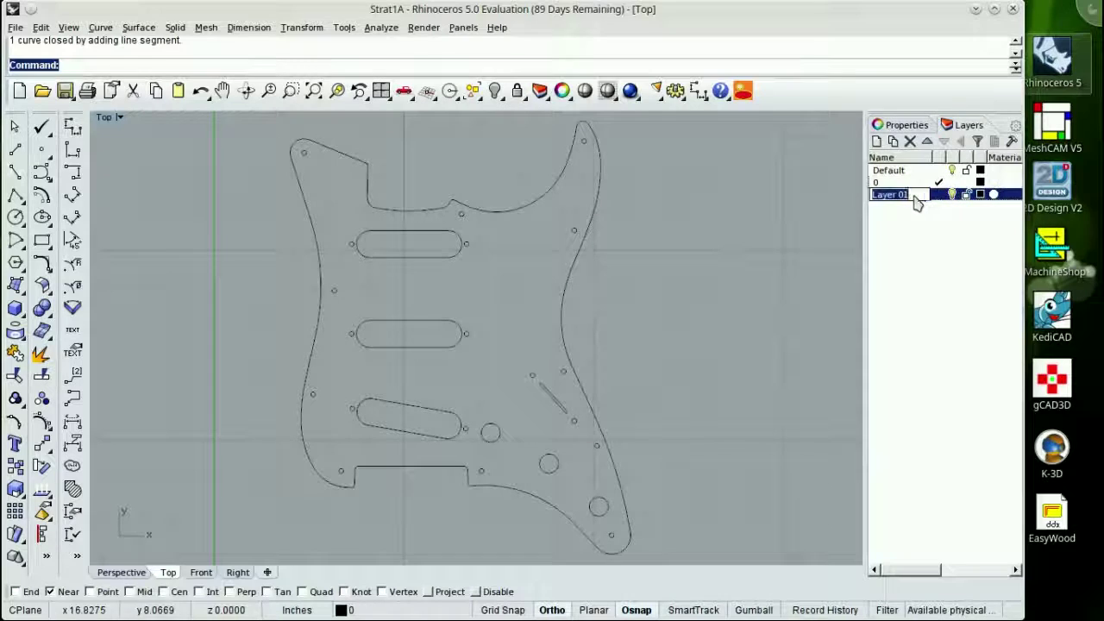
left_click(571, 292)
right_click(925, 193)
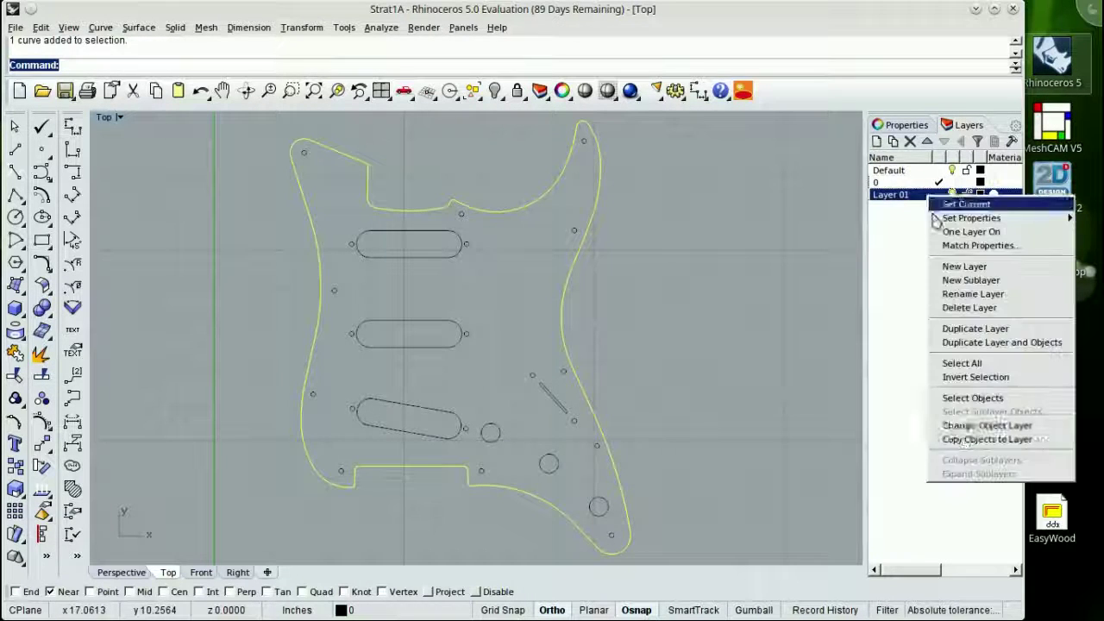
left_click(966, 429)
left_click(952, 194)
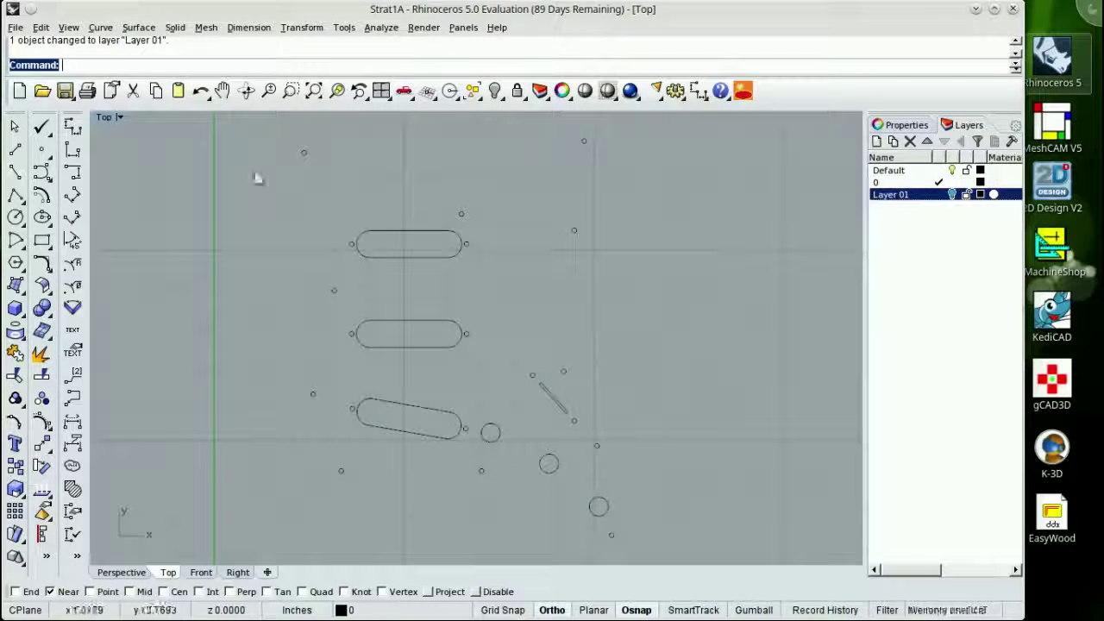
- Join the curves of the upper and middle pickup slots into two separate closed curves
left_click(13, 354)
left_click(406, 258)
left_click(460, 248)
left_click(430, 230)
left_click(364, 236)
right_click(366, 267)
left_click(380, 320)
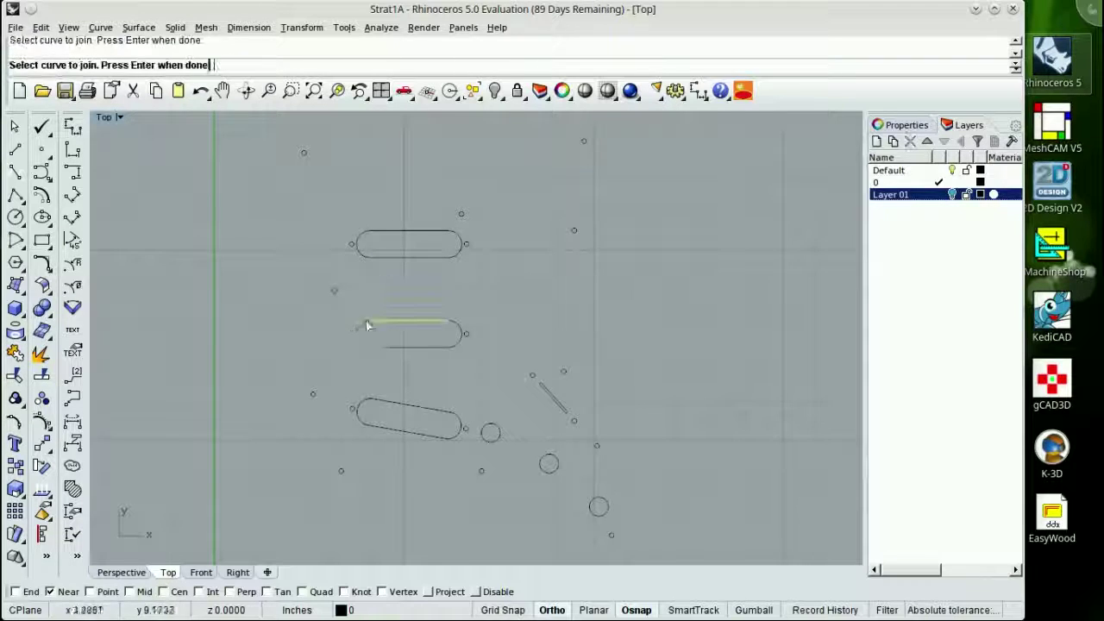
left_click(364, 322)
right_click(465, 371)
- Join the curves of the narrow switch slot and of the angled lower pickup slot into closed curves
left_click(555, 401)
left_click(566, 414)
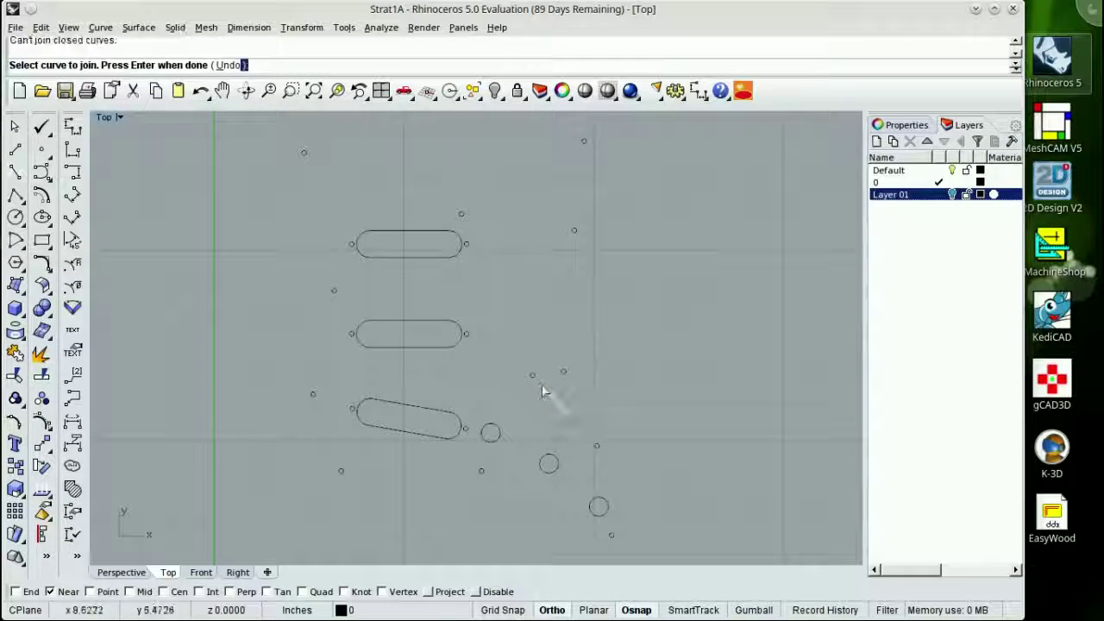
left_click(542, 385)
right_click(509, 392)
left_click(438, 410)
left_click(461, 421)
left_click(425, 434)
left_click(524, 337)
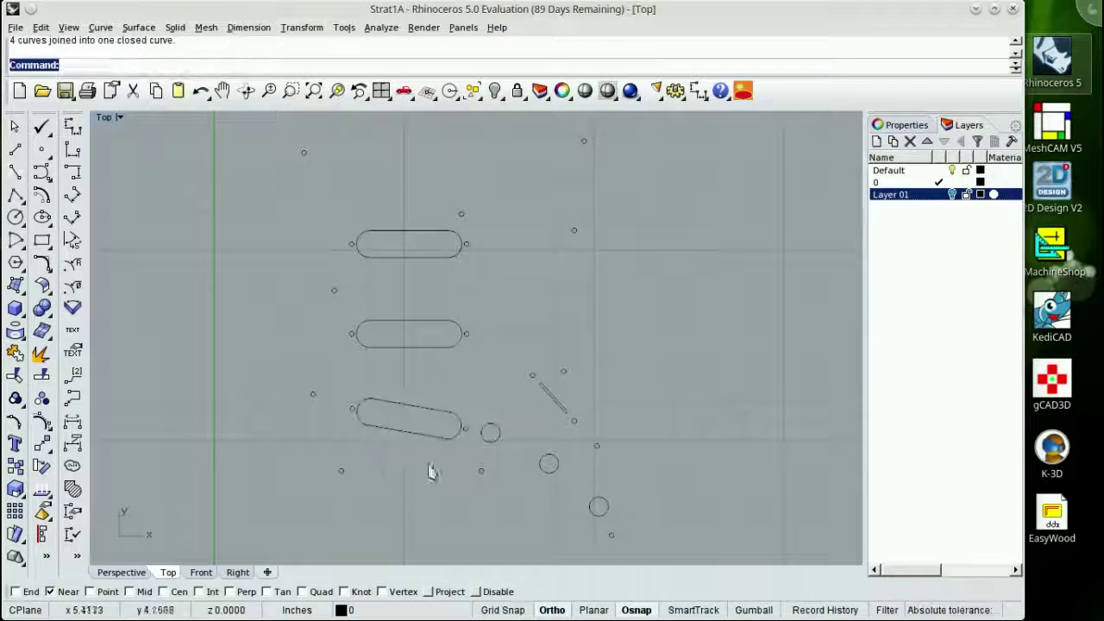
- With Layer 01 current and layer 0 hidden, create a planar surface from the pickguard outline
left_click(938, 195)
left_click(952, 183)
left_click(320, 289)
left_click(16, 287)
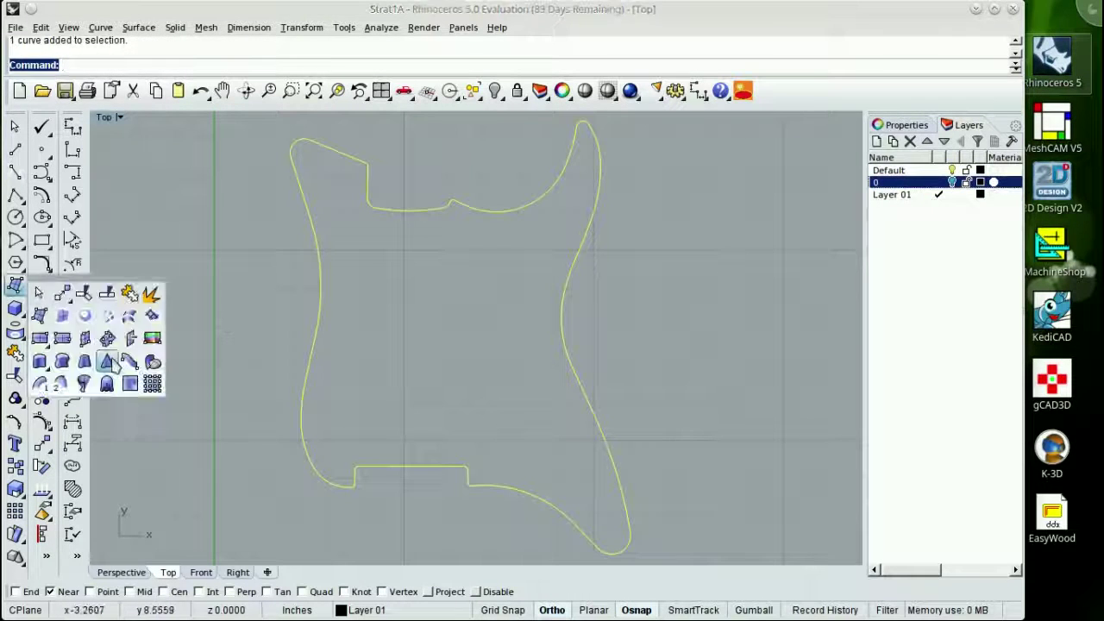
left_click(86, 317)
left_click(482, 338)
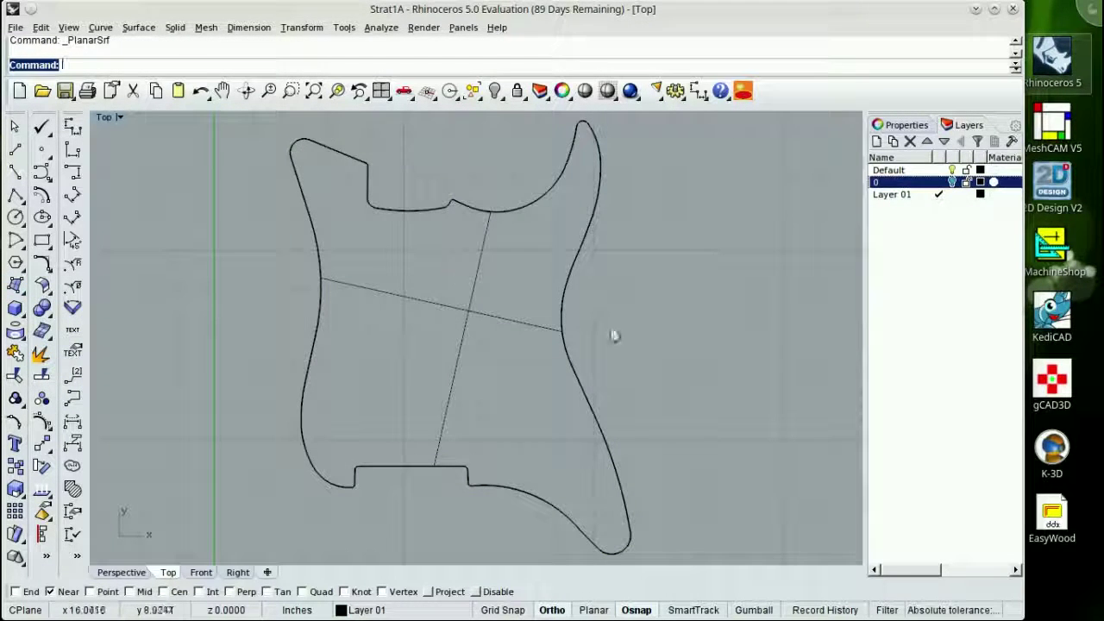
- Set the display color of the new pickguard surface to red
left_click(479, 270)
left_click(904, 125)
left_click(1008, 236)
left_click(966, 294)
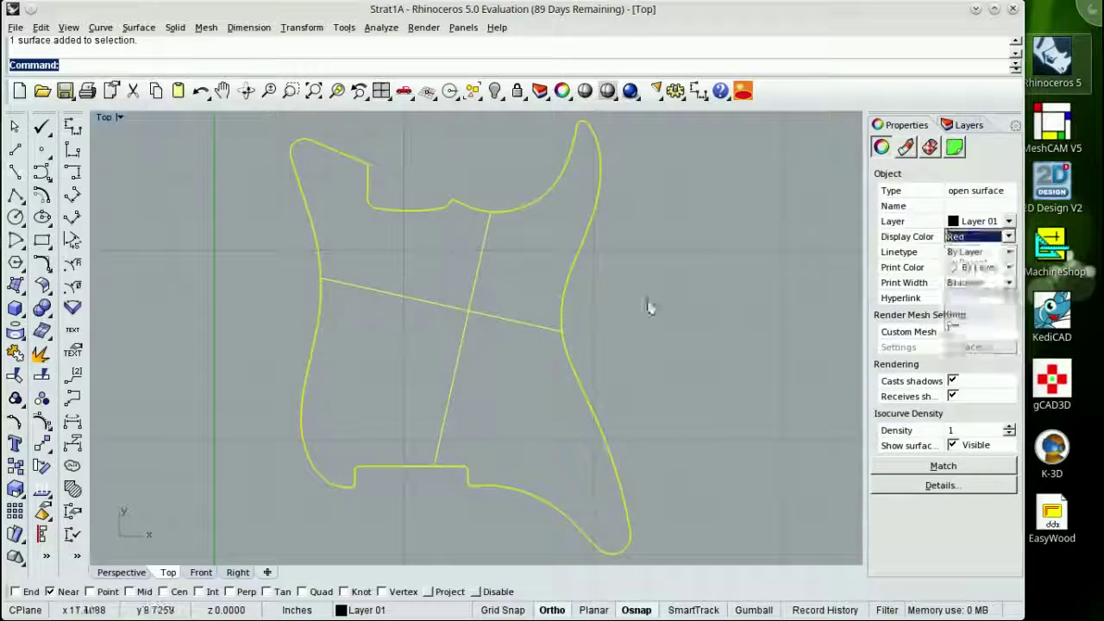
left_click(662, 301)
- Display the Top view in shaded mode and show layer 0 again
left_click(120, 117)
left_click(205, 171)
left_click(968, 125)
left_click(952, 183)
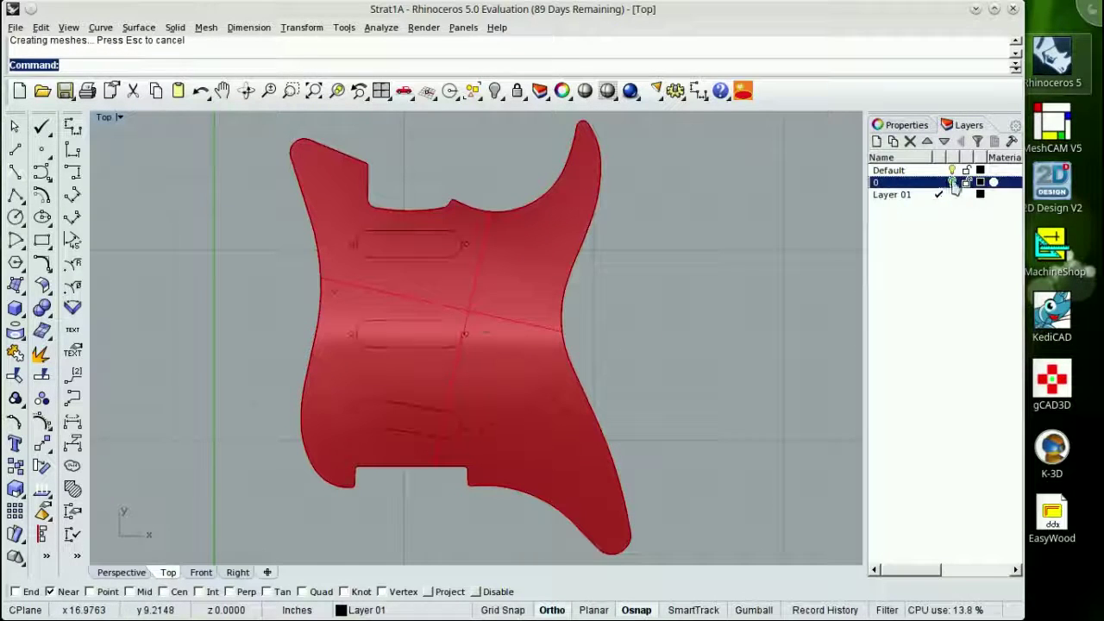
- Split the pickguard surface with all the slot and hole curves
left_click(484, 314)
left_click(44, 378)
left_click_drag(220, 117, 762, 561)
right_click(736, 486)
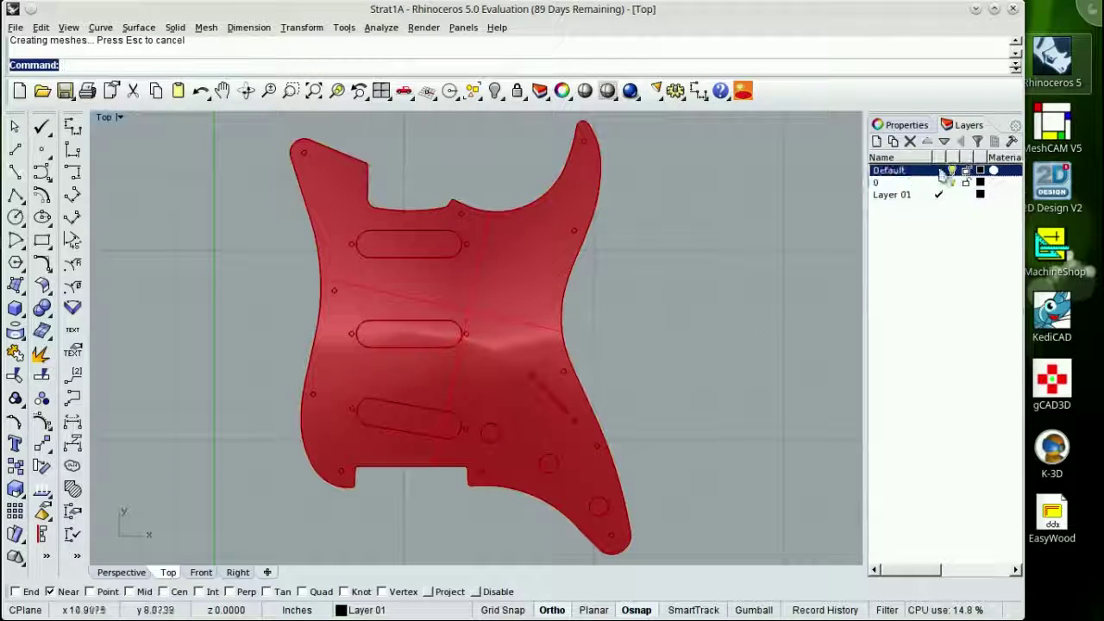
- Move the pickguard surface to the Default layer, leaving only Layer 01 visible and current
left_click(505, 387)
right_click(923, 170)
left_click(966, 397)
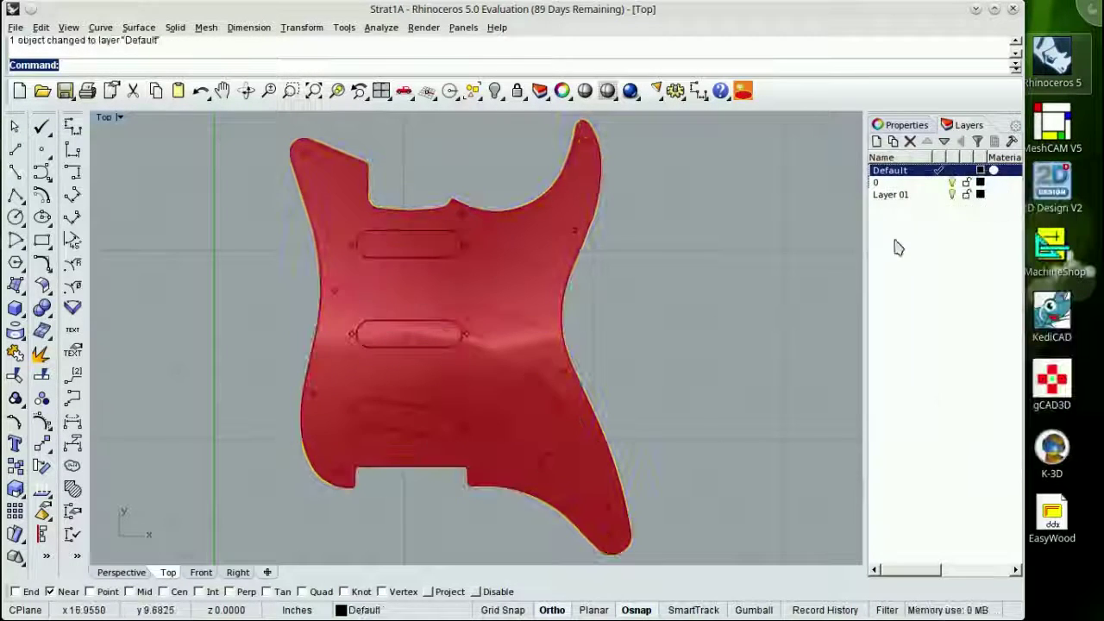
left_click(955, 196)
left_click(952, 172)
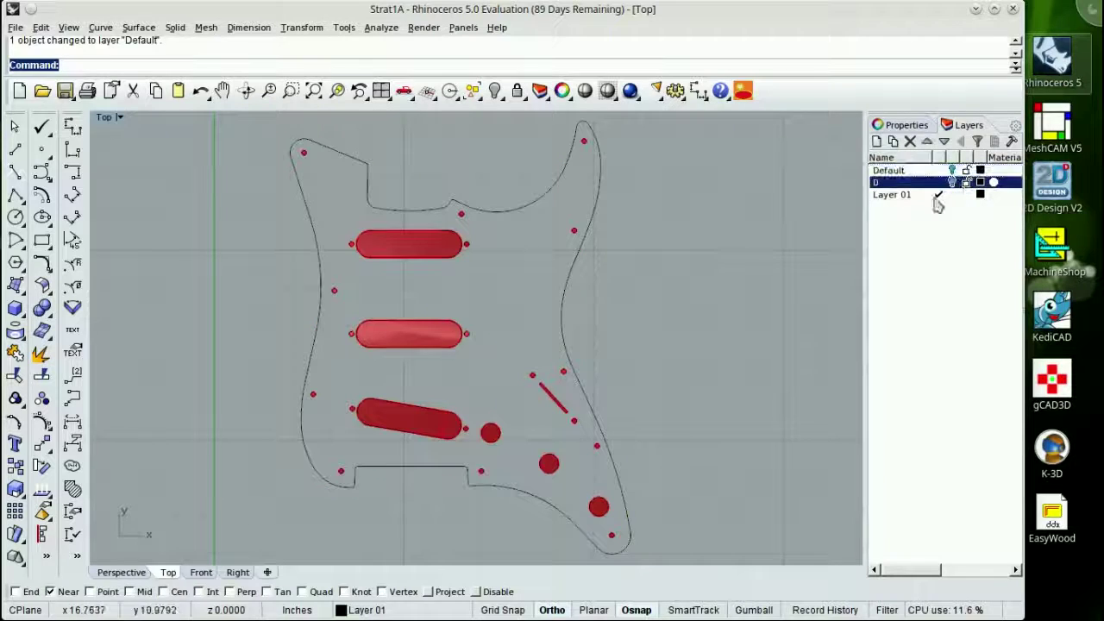
- Move the outline curve to layer 0 and delete the leftover red surface pieces of the slots and holes
left_click(565, 295)
right_click(929, 182)
left_click(980, 421)
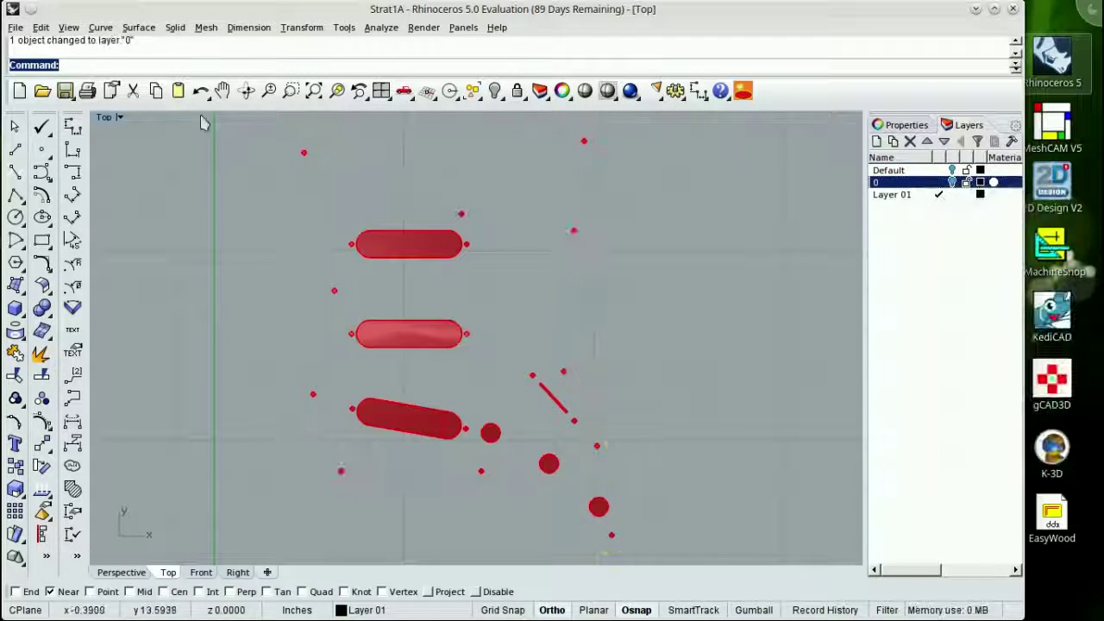
left_click_drag(203, 121, 765, 563)
key("Delete")
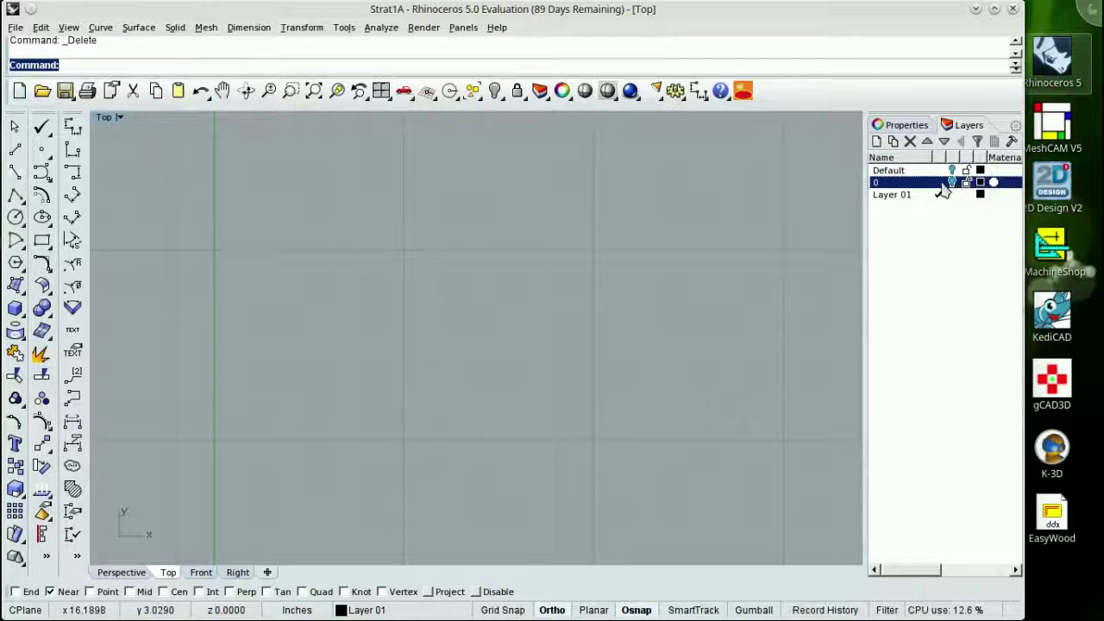
- Show all layers and rename layer 0 as Wireframe, Default as Surface and Layer 01 as Solid
left_click(938, 183)
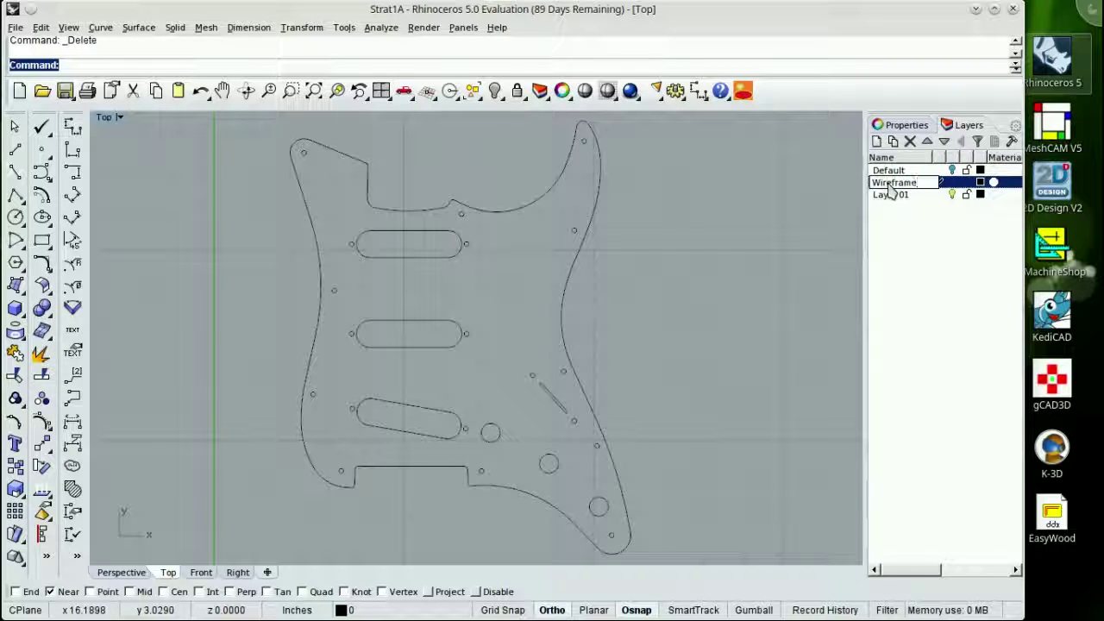
left_click(952, 182)
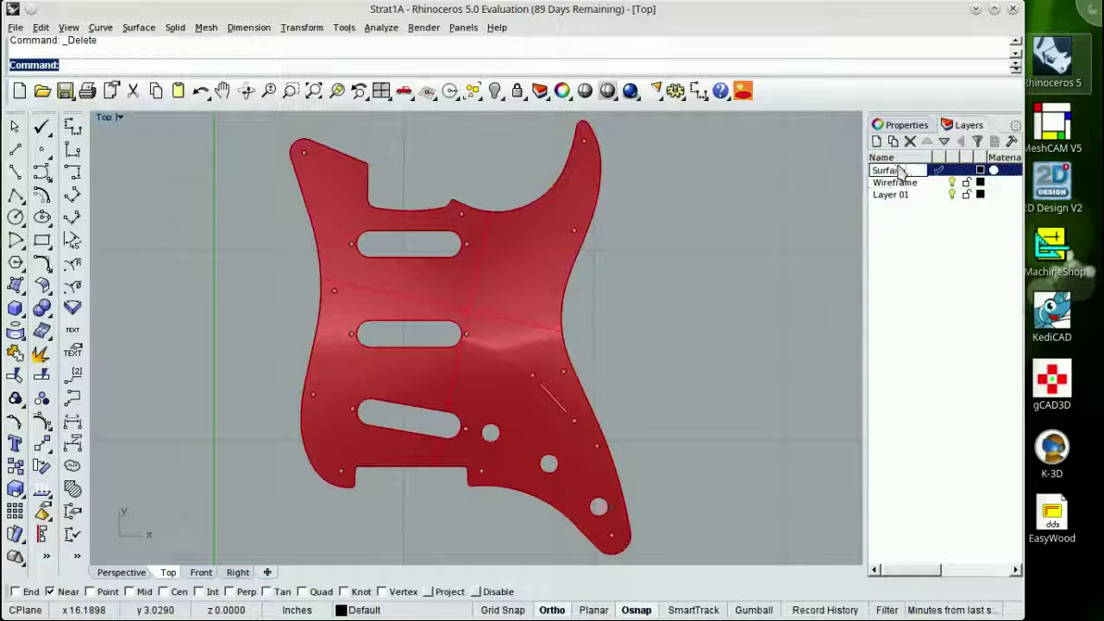
left_click(942, 195)
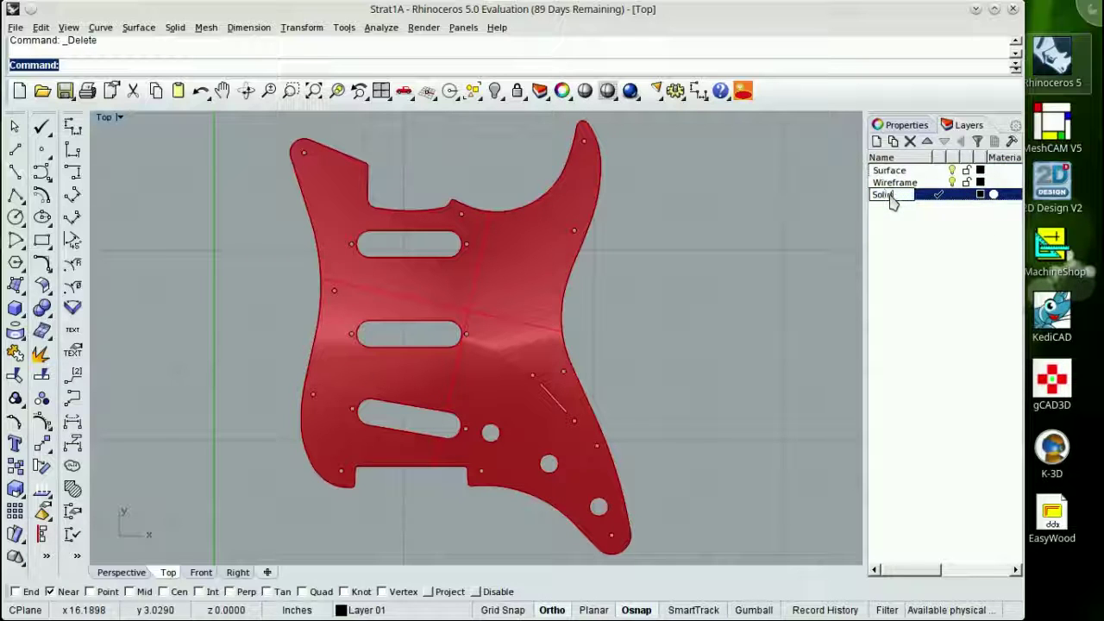
key("Return")
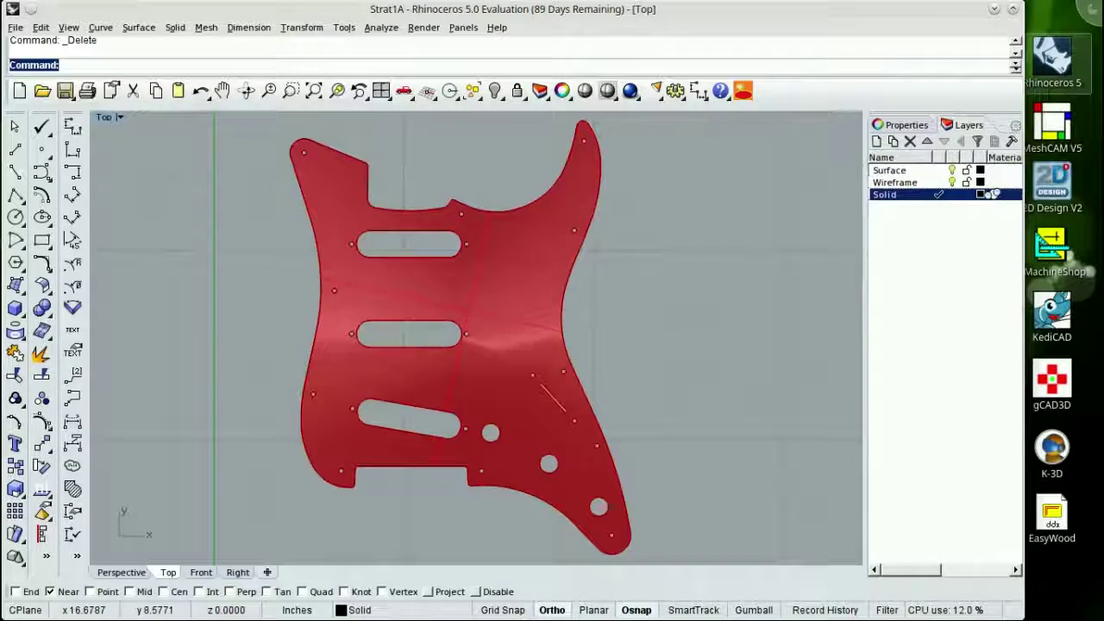
- Give the Solid layer an orange material and set its layer color to Orange
left_click(994, 194)
left_click(446, 336)
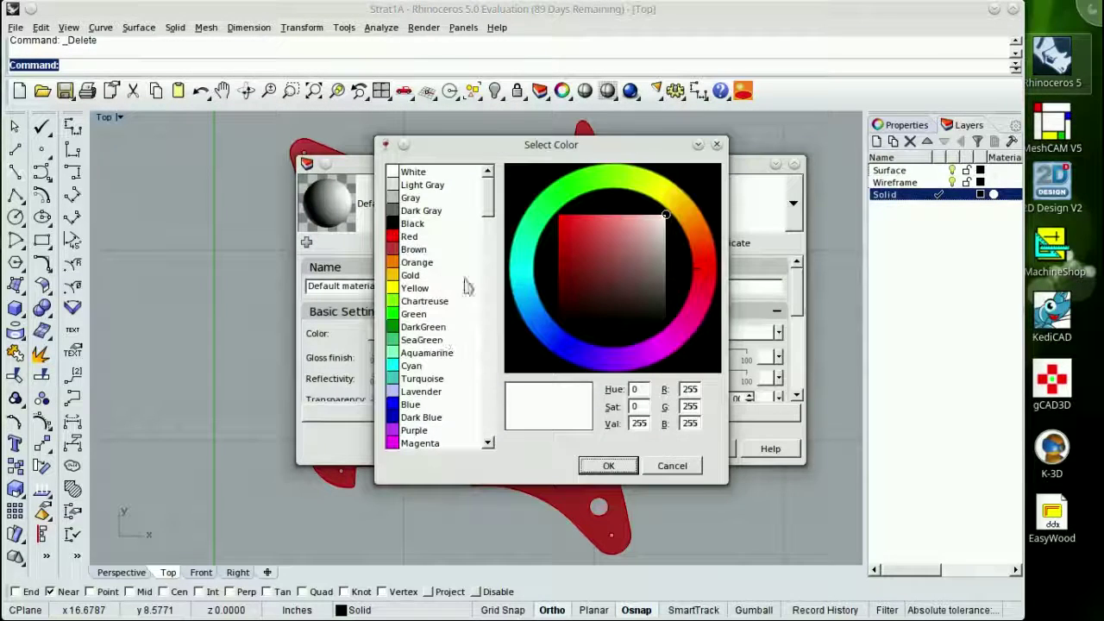
left_click(397, 264)
left_click(608, 466)
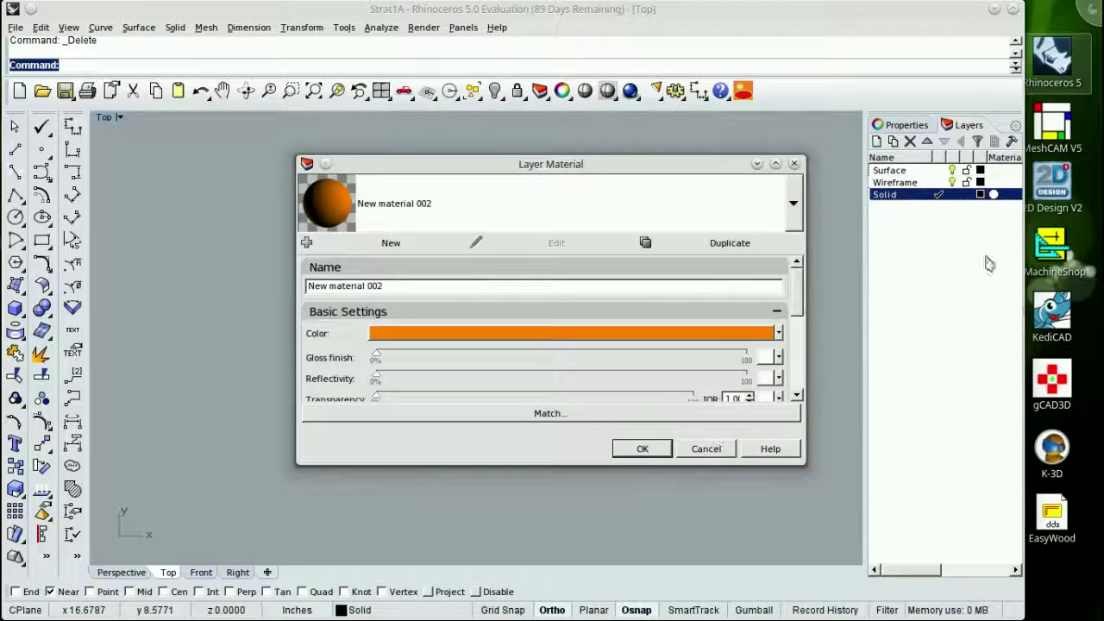
left_click(642, 445)
left_click(980, 194)
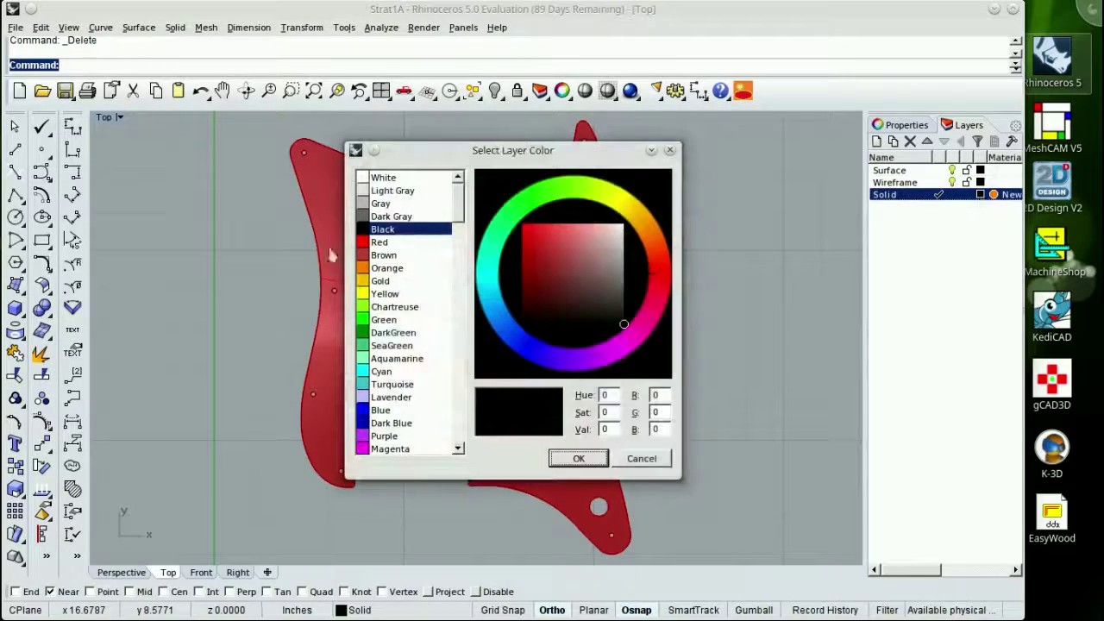
left_click(386, 270)
left_click(578, 458)
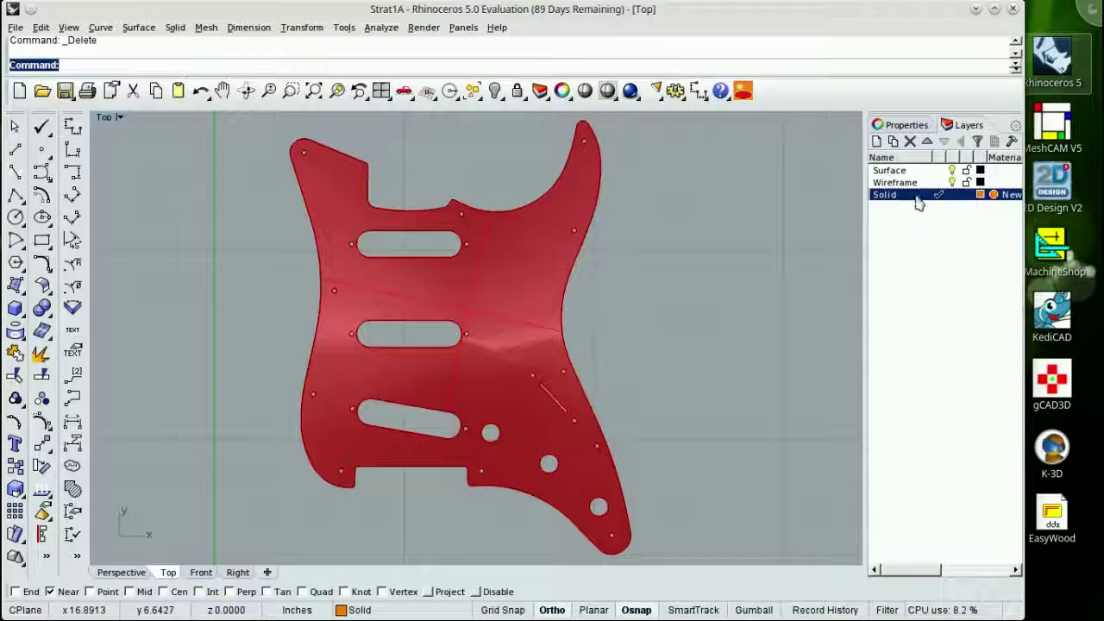
- Maximize the Perspective view and set its display mode to Shaded
left_click(505, 342)
left_click(153, 165)
double_click(105, 121)
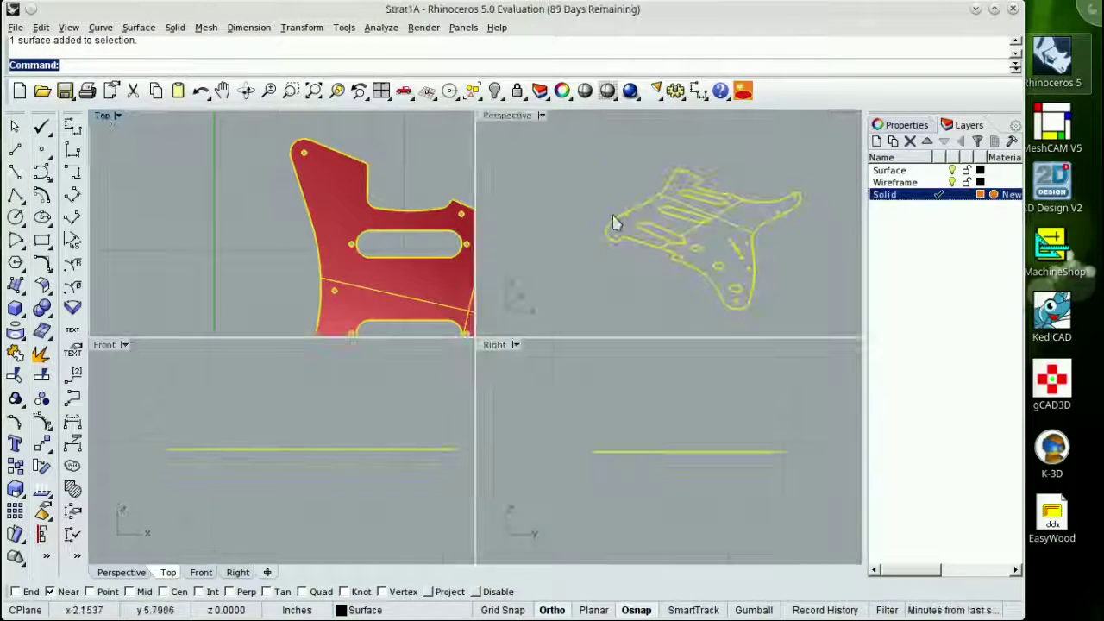
double_click(507, 115)
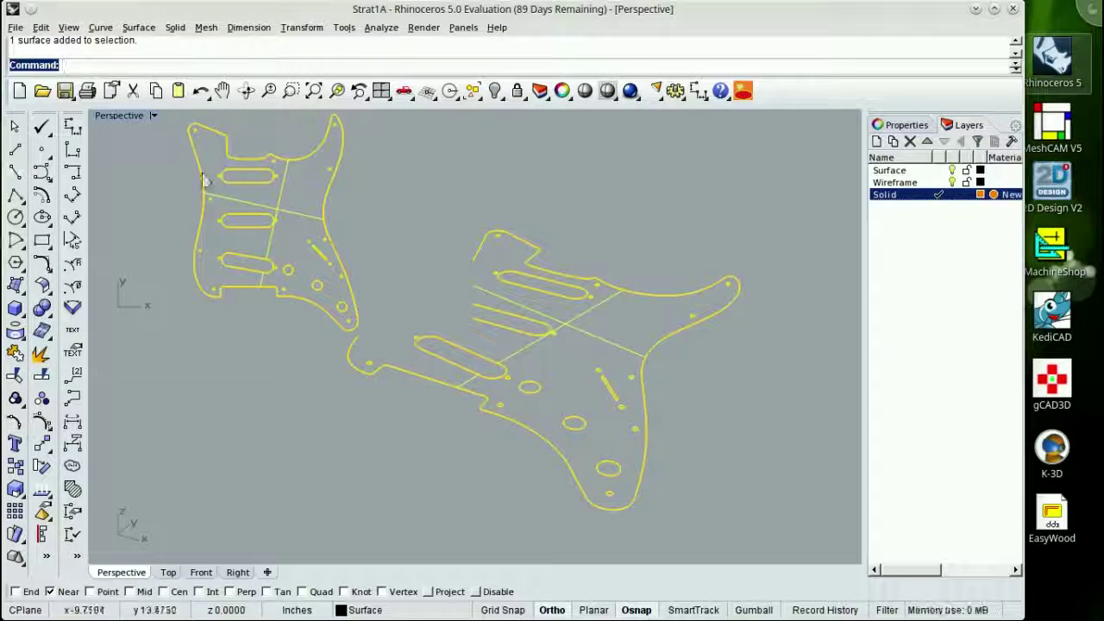
left_click(121, 115)
left_click(131, 166)
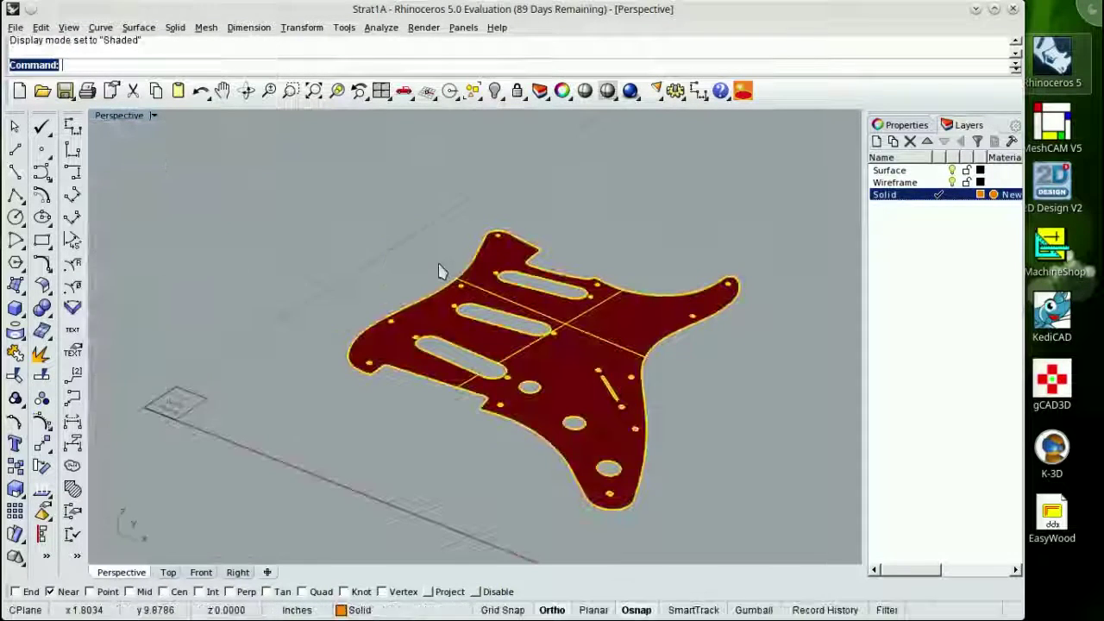
- Extrude the pickguard surface straight into a solid 0.063 in thick on the Solid layer
left_click(801, 407)
left_click(608, 333)
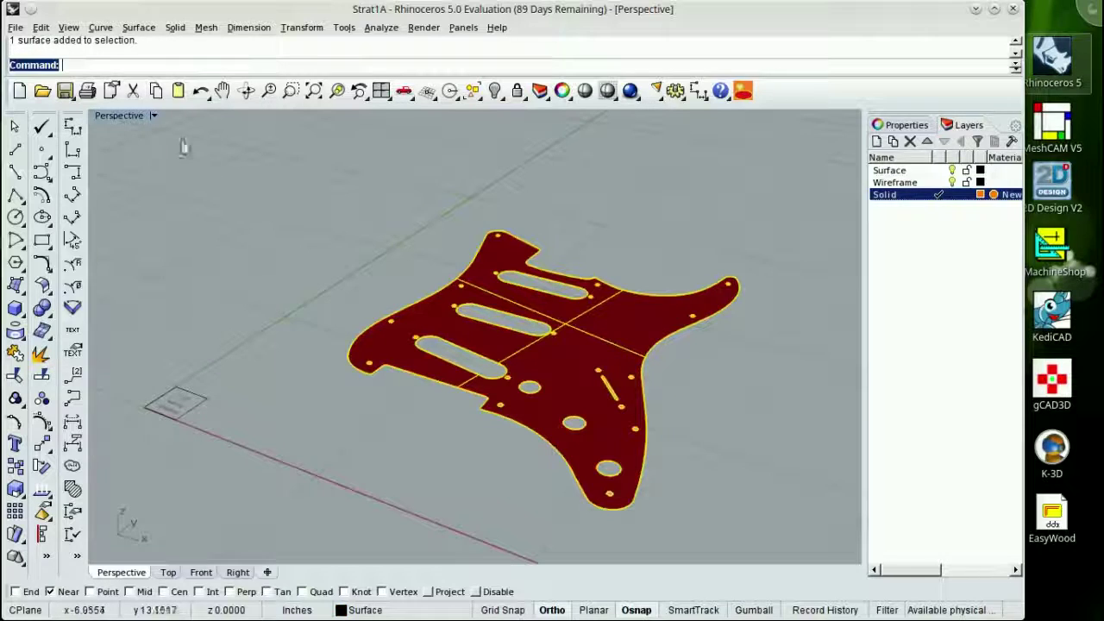
left_click(175, 27)
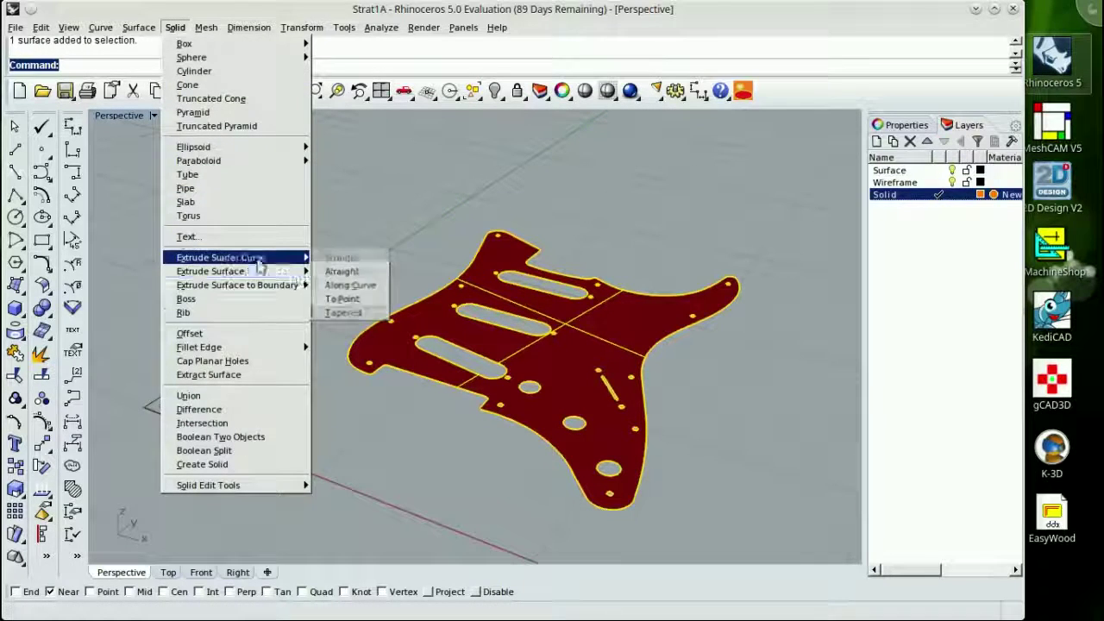
mouse_move(297, 272)
left_click(340, 271)
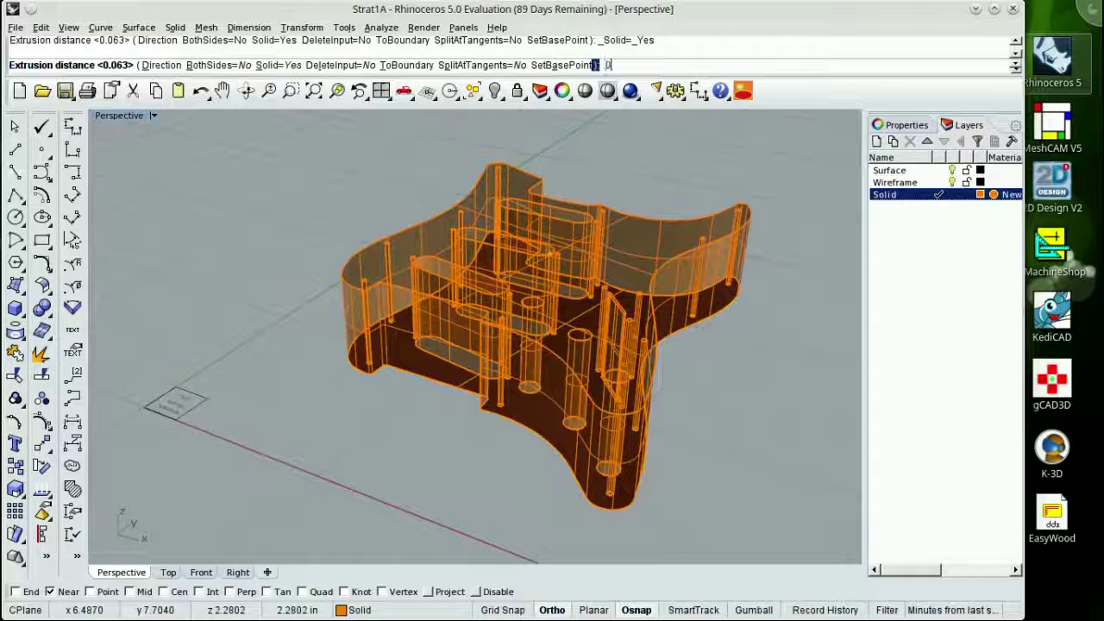
key("Return")
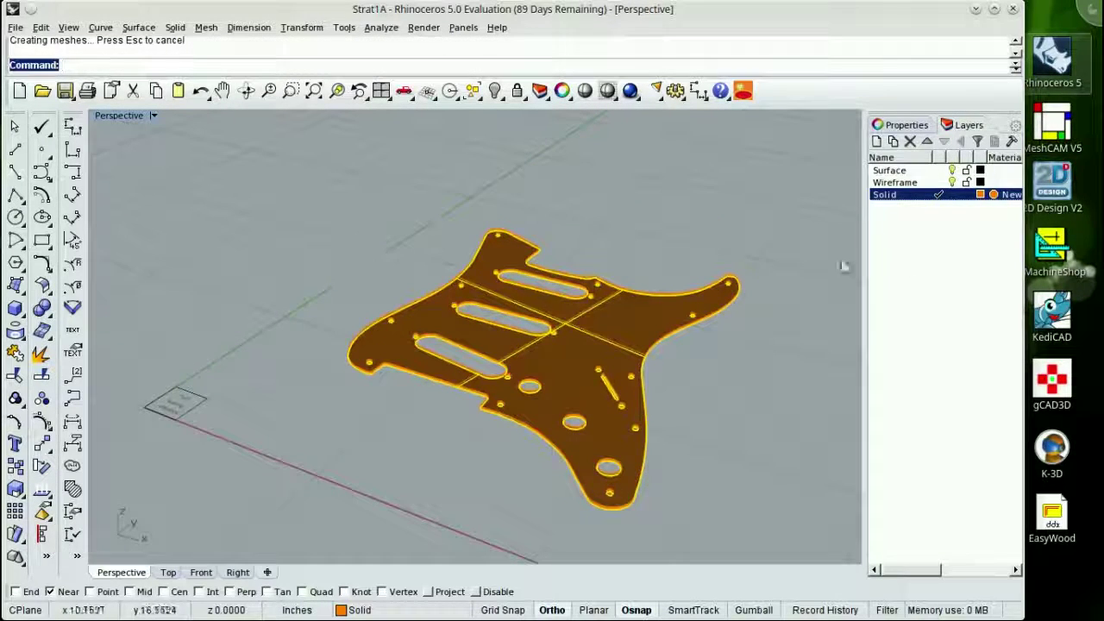
- Hide the Surface and Wireframe layers and display the Perspective view in Rendered mode
left_click(952, 171)
left_click(952, 183)
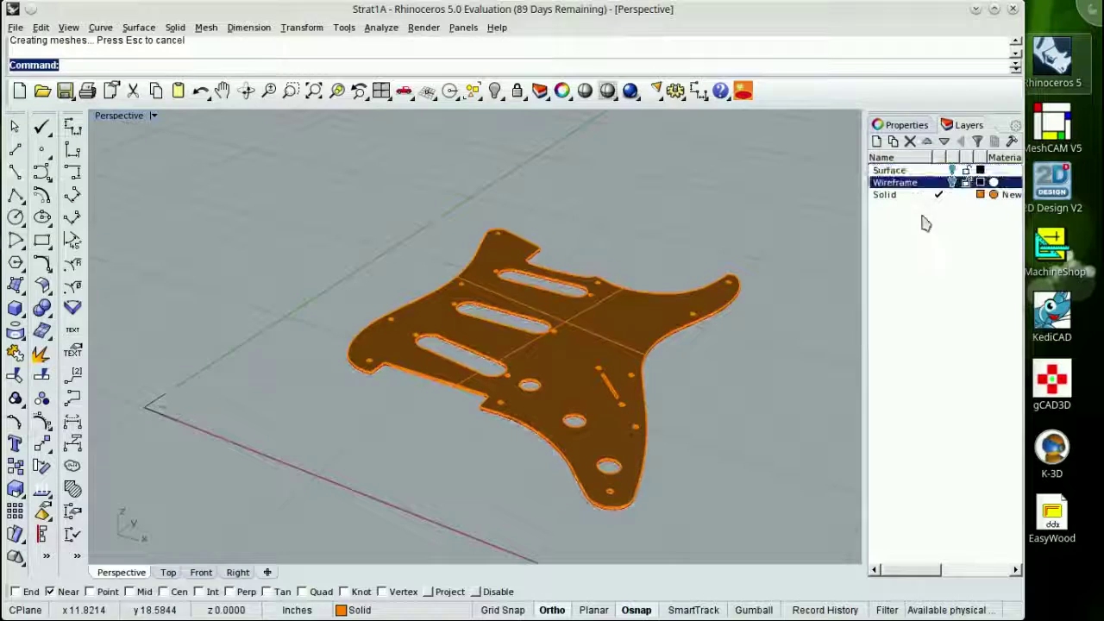
left_click(121, 119)
left_click(121, 181)
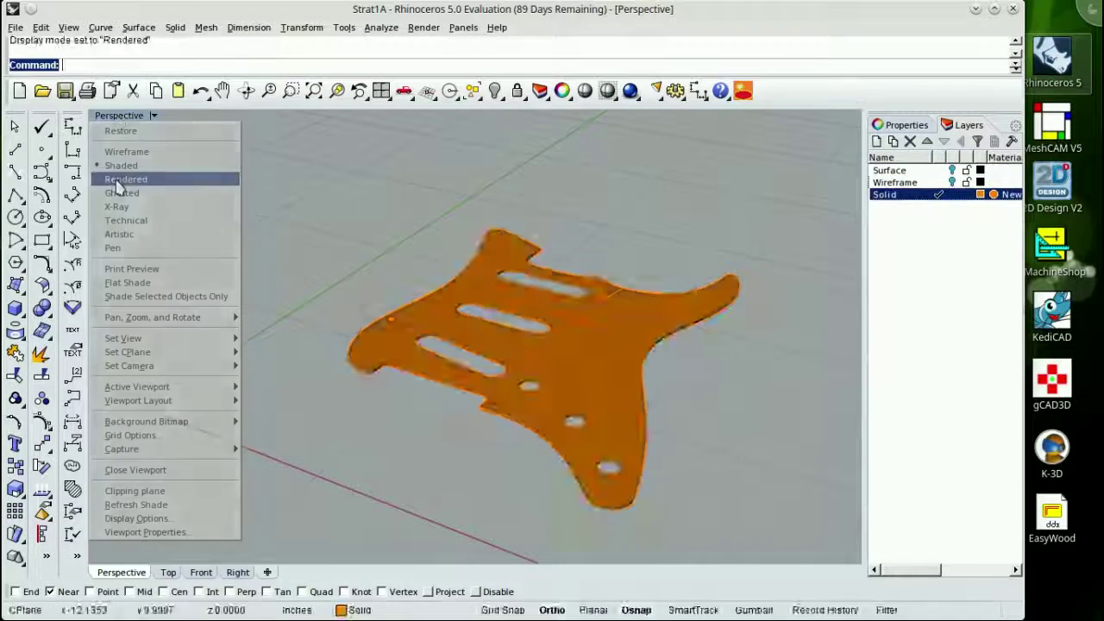
- Examine the rendered solid pickguard from several angles and close up
left_click(246, 96)
left_click_drag(281, 267, 417, 465)
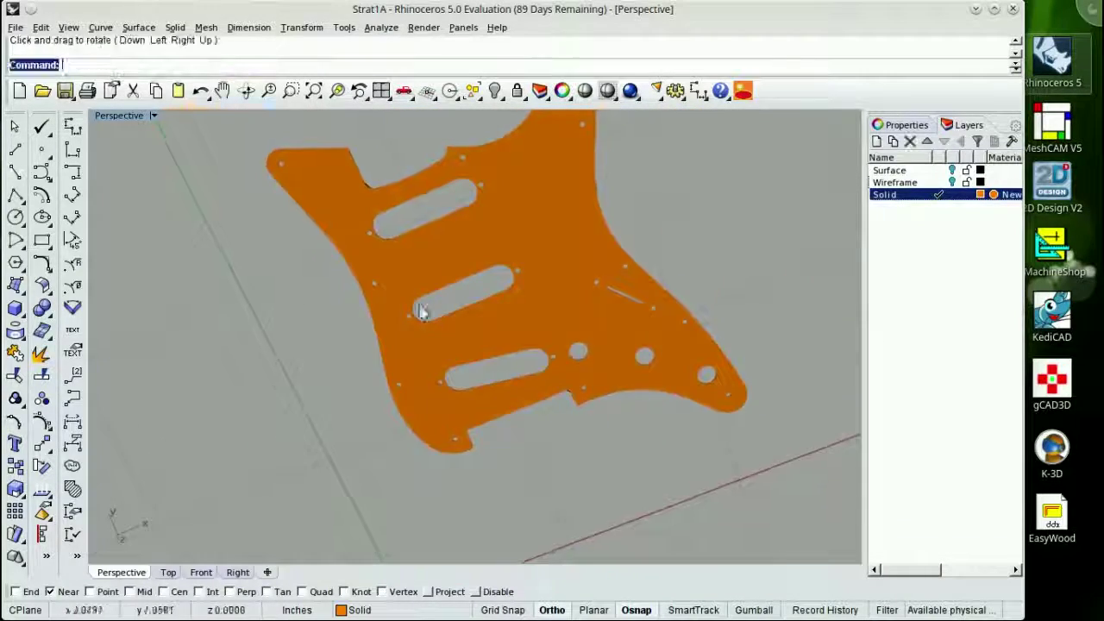
scroll(382, 189, "up", 12)
scroll(380, 187, "down", 5)
scroll(381, 188, "down", 6)
left_click(245, 92)
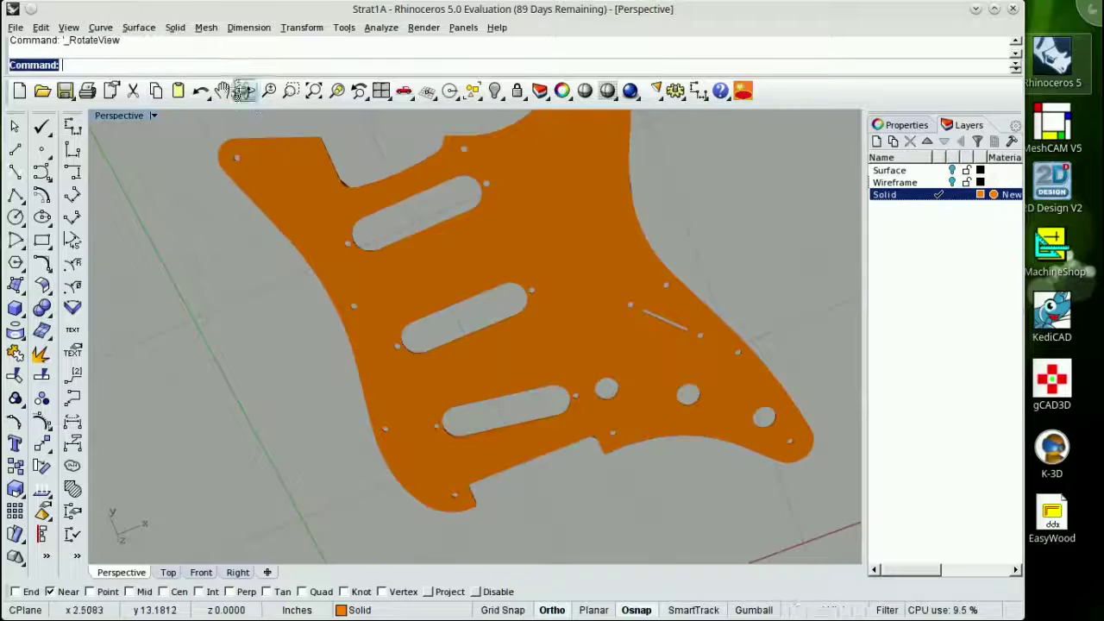
left_click_drag(297, 250, 488, 185)
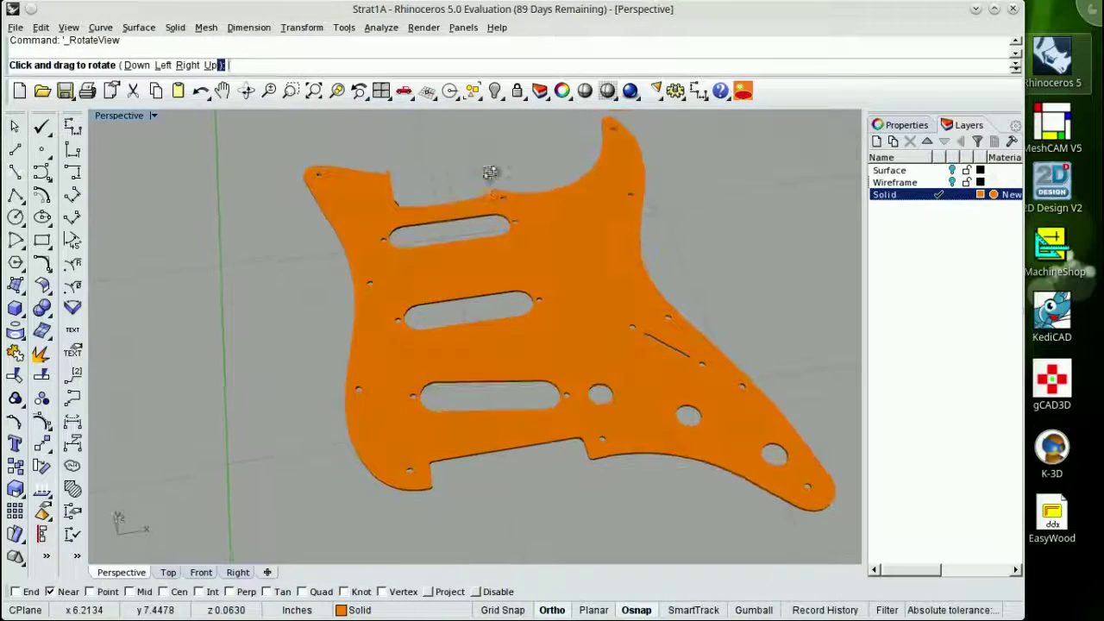
- Examine the pickguard's switch slot, control holes and lower tail in the rendered Perspective view
key("Escape")
left_click(902, 125)
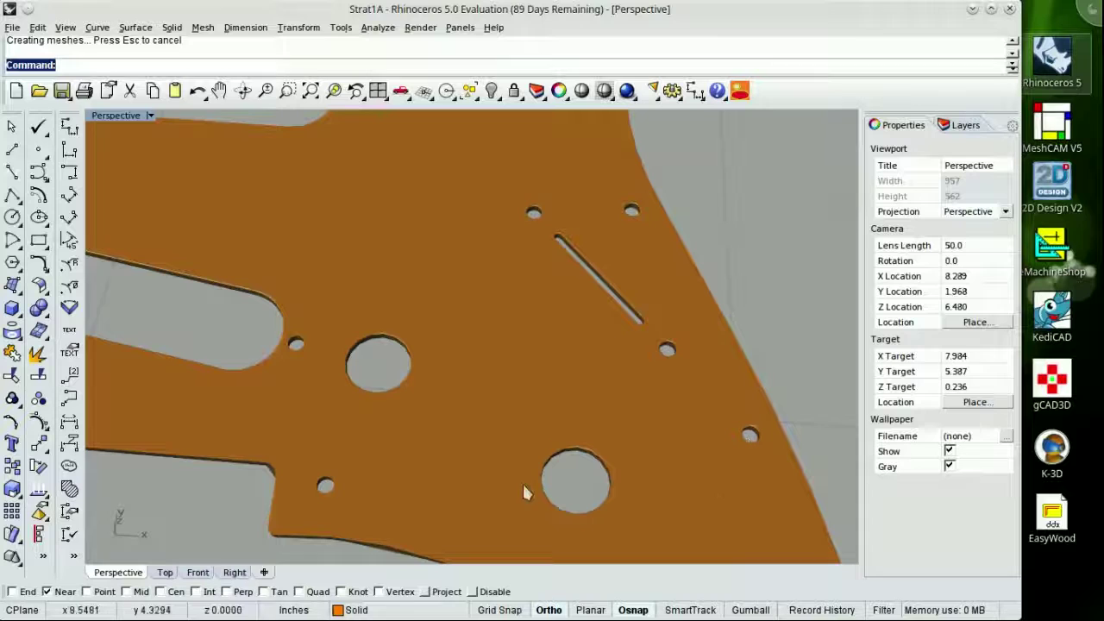
scroll(178, 479, "down", 4)
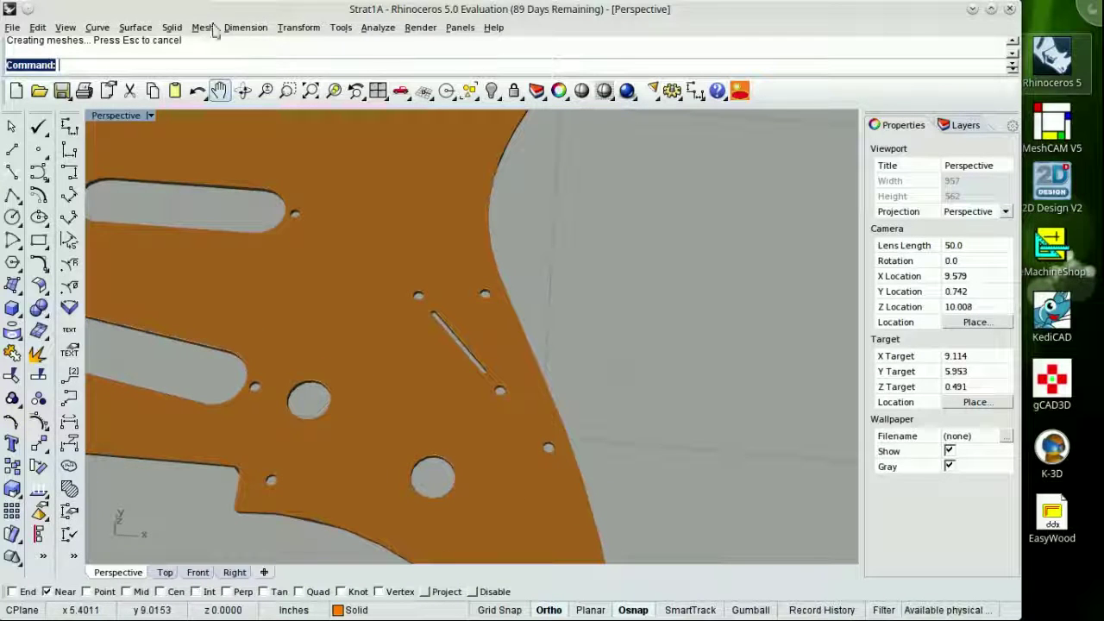
left_click(218, 90)
left_click_drag(292, 492, 348, 343)
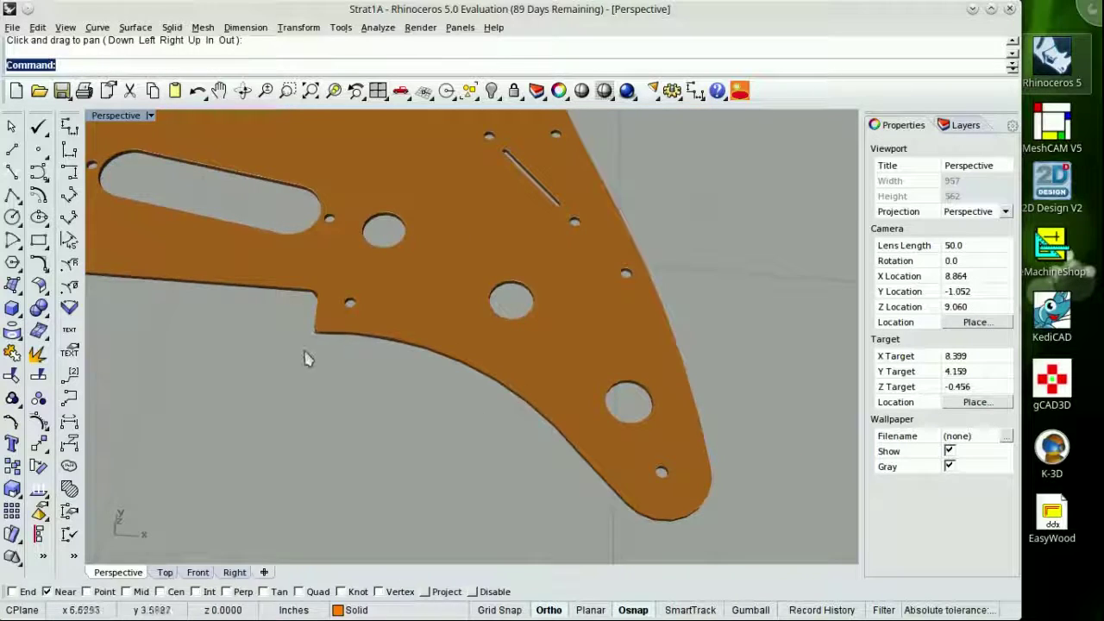
scroll(309, 359, "down", 3)
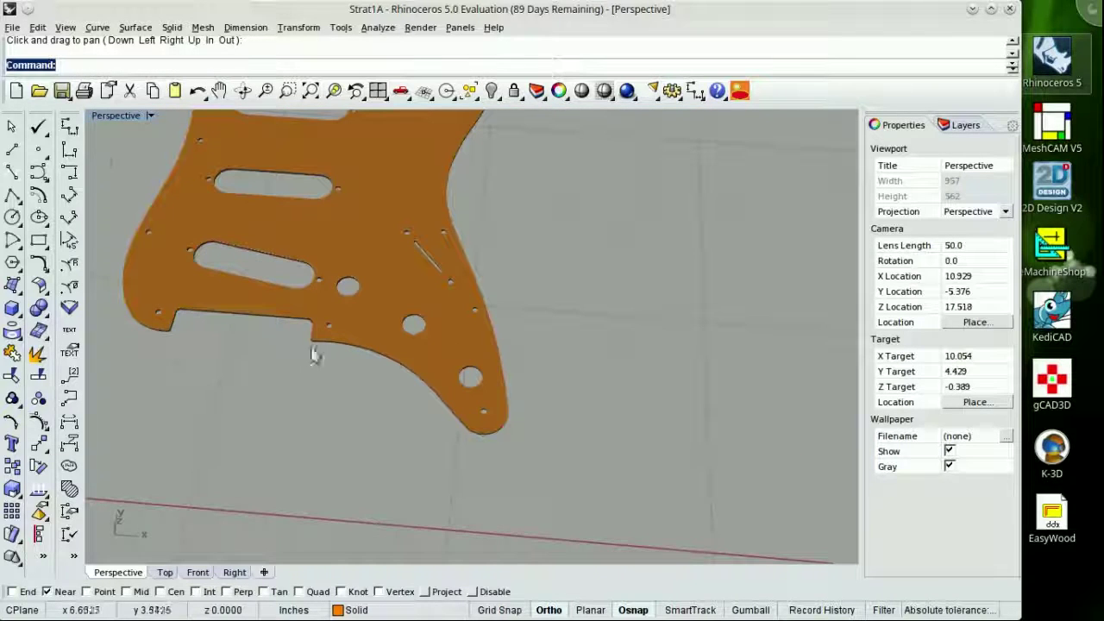
- Switch from the Perspective view to the maximized Top view with the whole pickguard framed
double_click(100, 117)
double_click(106, 119)
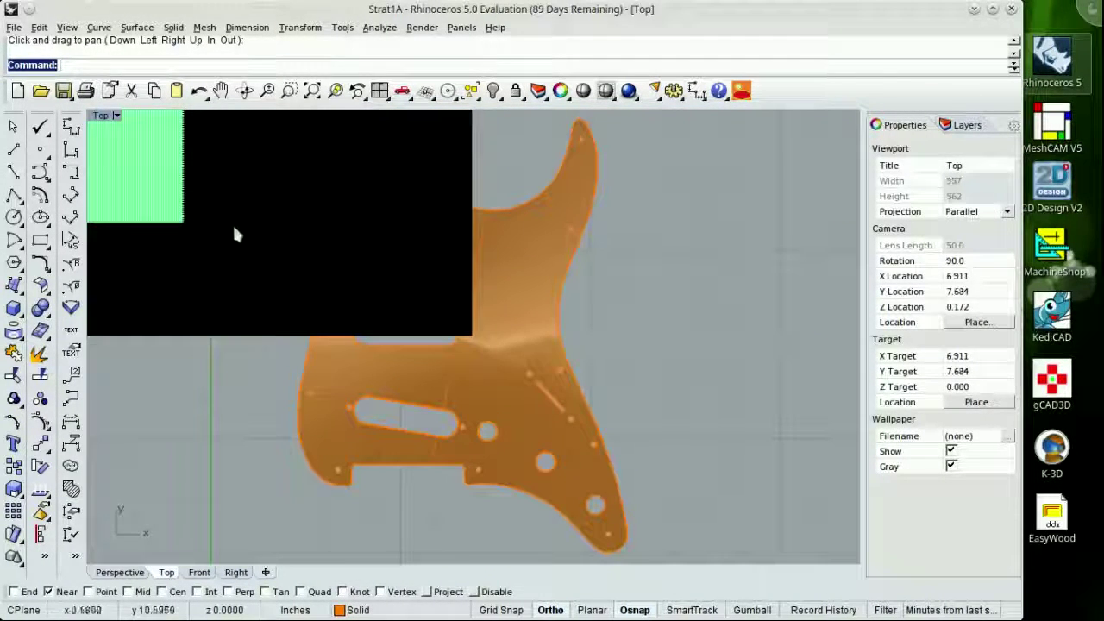
scroll(347, 261, "up", 6)
scroll(349, 262, "down", 4)
scroll(435, 288, "down", 2)
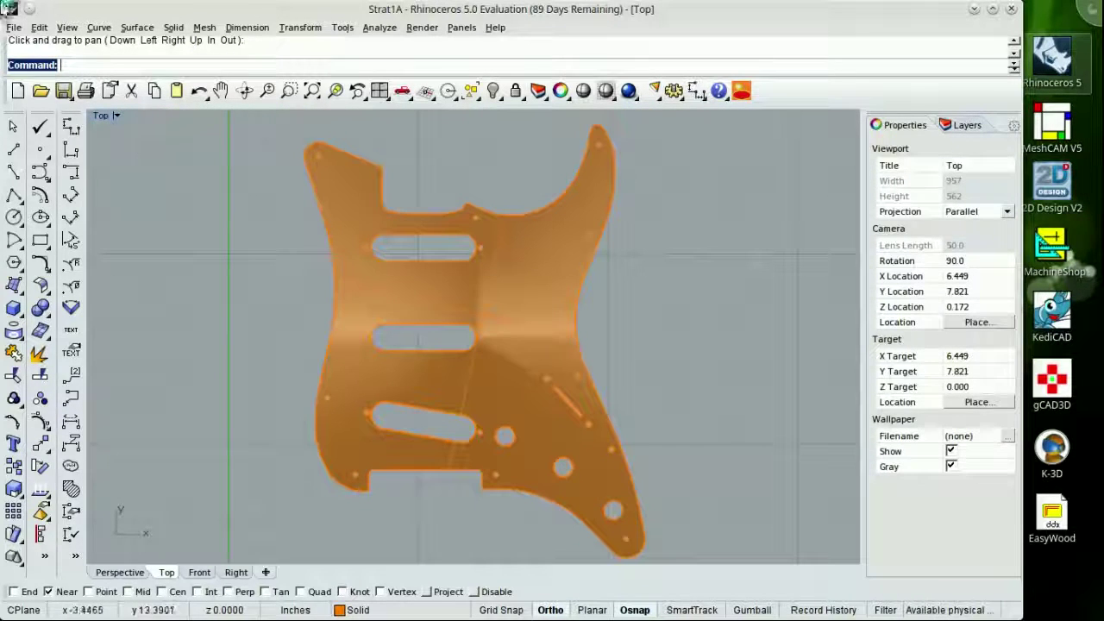
- Save the model to the Desktop as the Rhino 5 file Strat1A.3dm and close Rhino
left_click(14, 27)
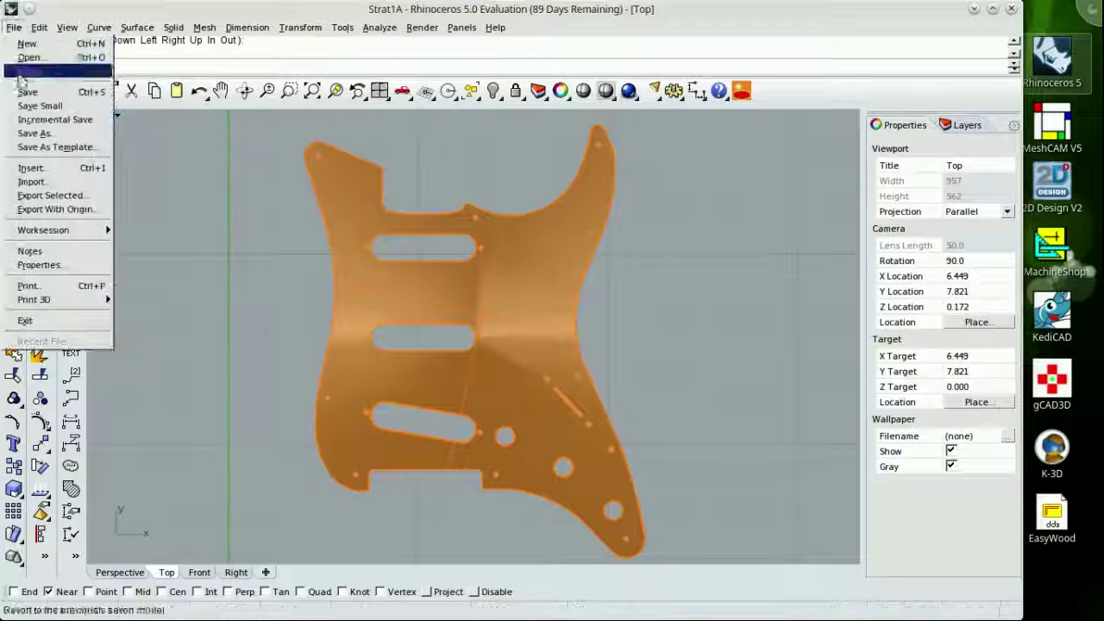
left_click(35, 133)
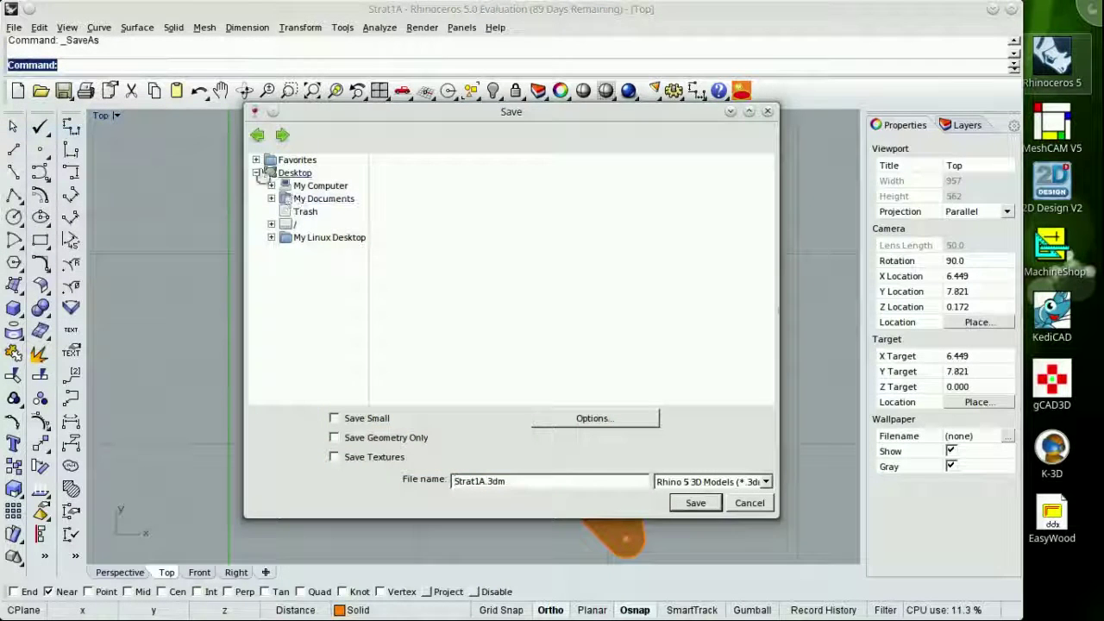
left_click(323, 198)
double_click(401, 203)
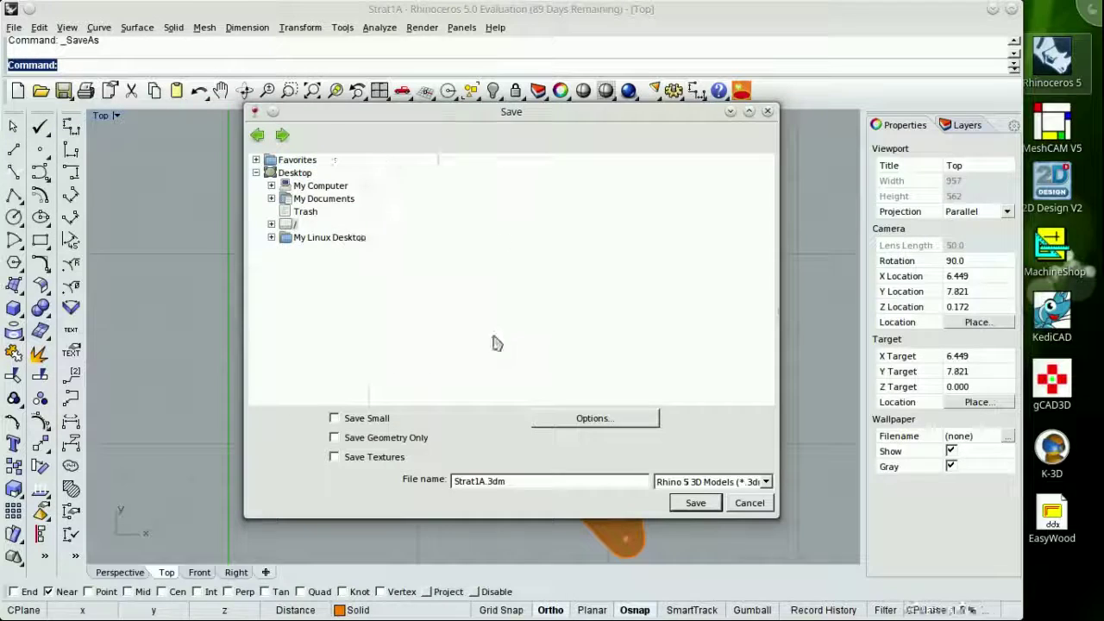
left_click(695, 503)
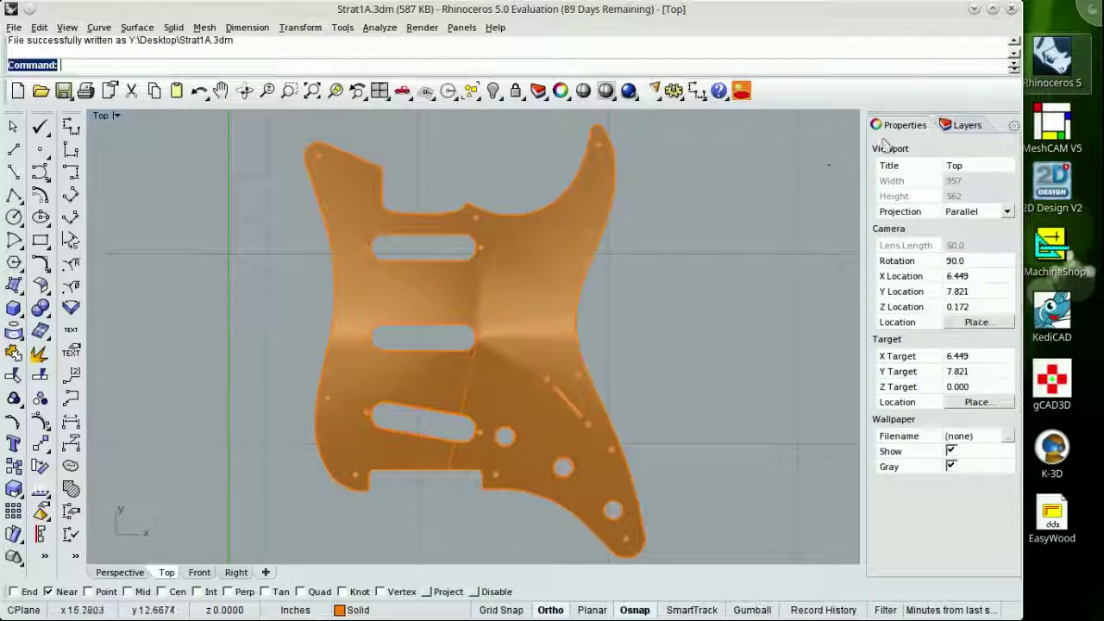
left_click(1012, 9)
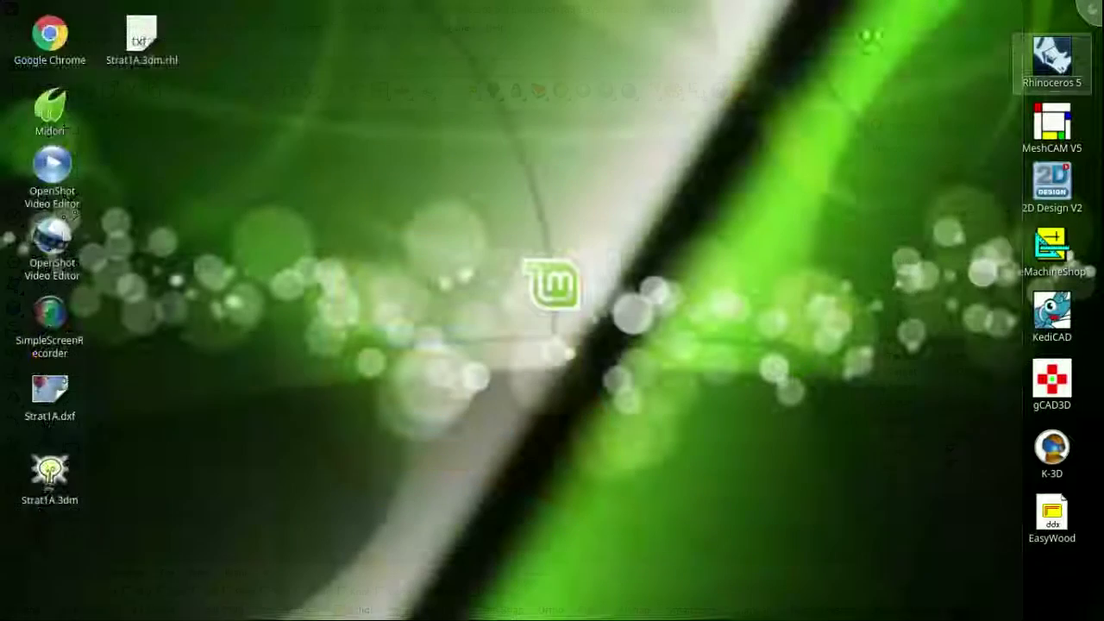